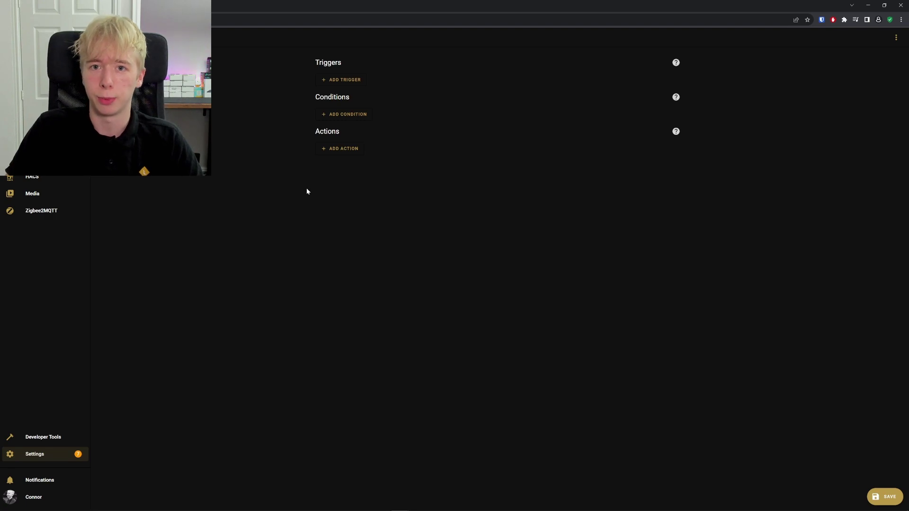
- Add a device trigger: Office Occupancy Sensor reports 'presence present', then collapse the card
left_click(350, 83)
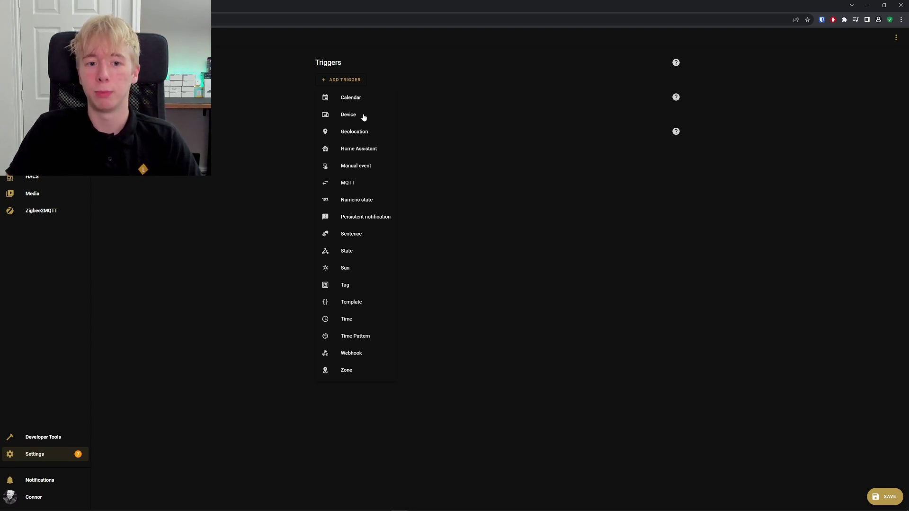
left_click(348, 114)
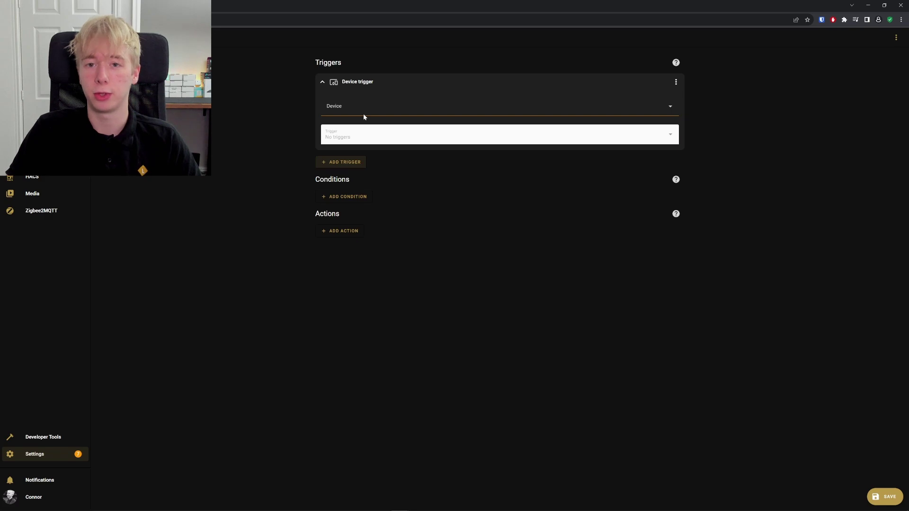
left_click(345, 114)
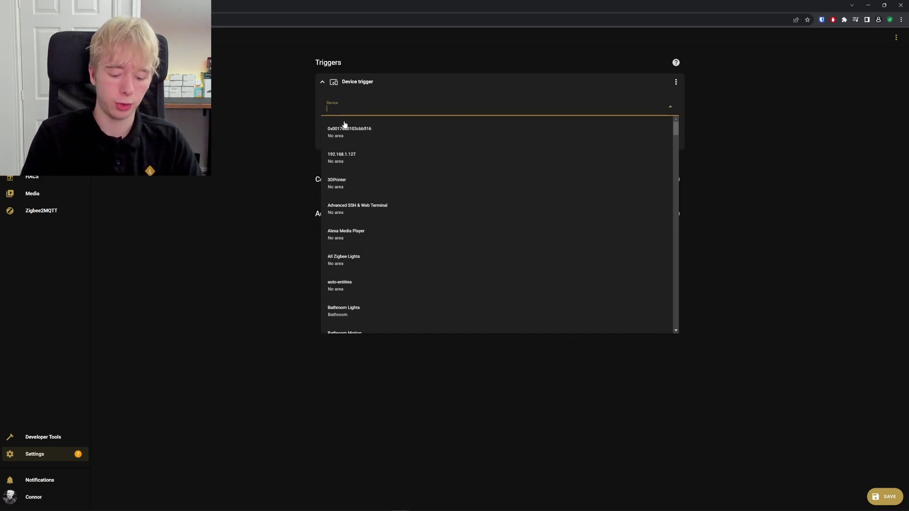
type("office")
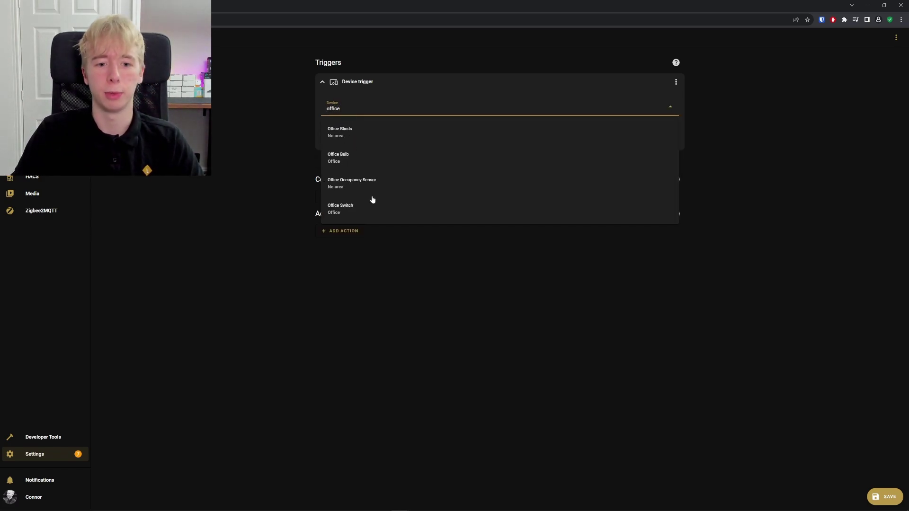
left_click(345, 186)
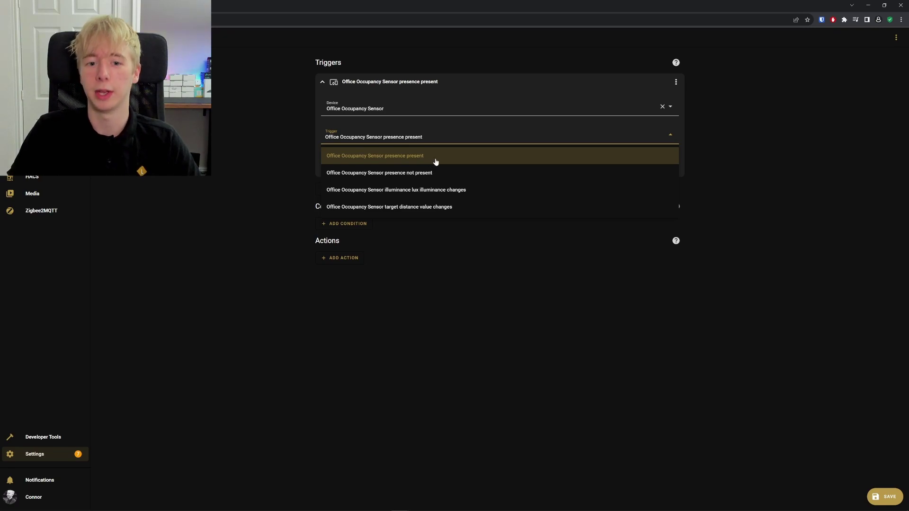
left_click(396, 161)
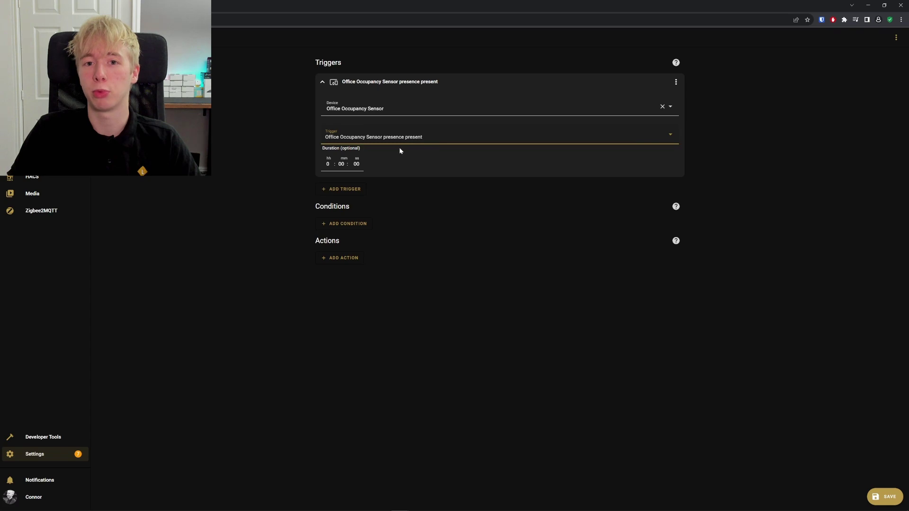
left_click(381, 86)
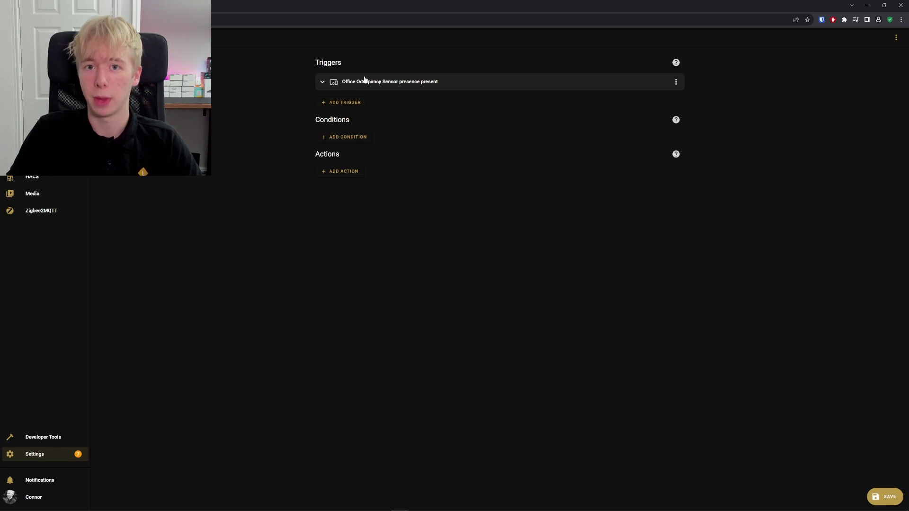
- Add a Call service action using Light: Turn on with the Office Bulb as target entity
left_click(351, 172)
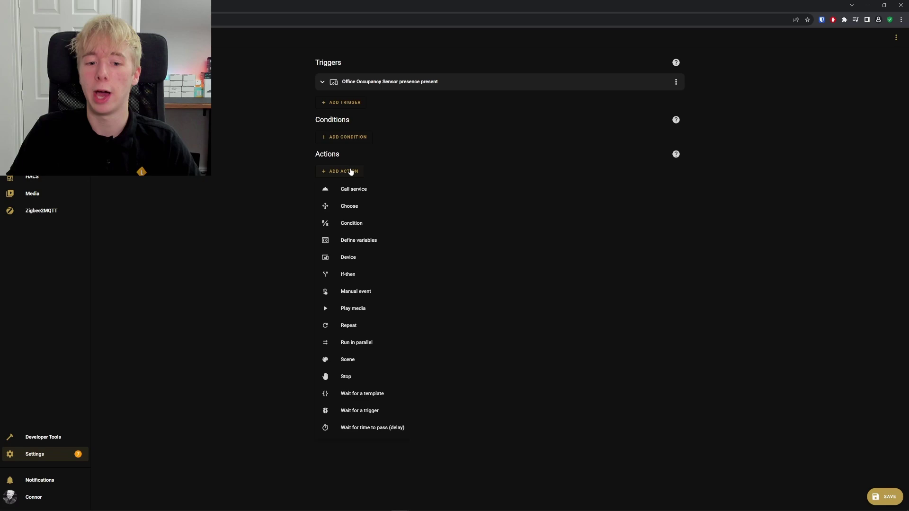
left_click(354, 189)
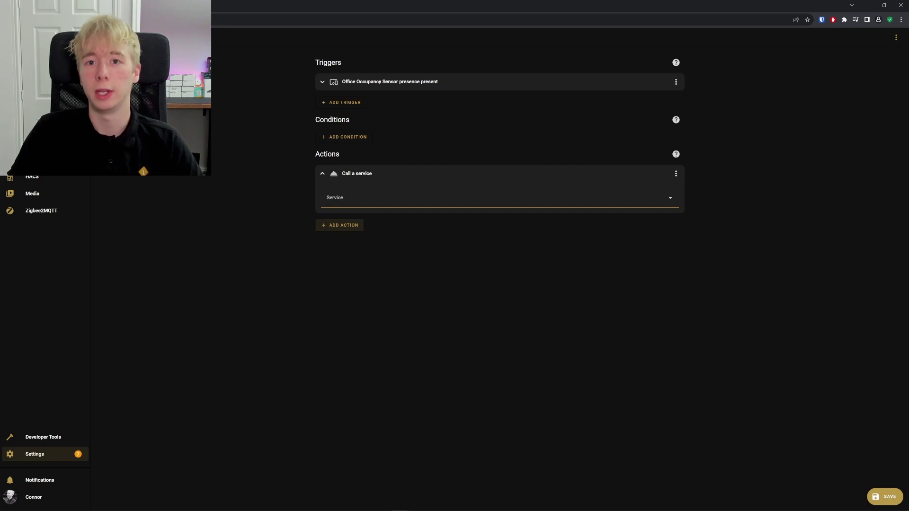
left_click(332, 198)
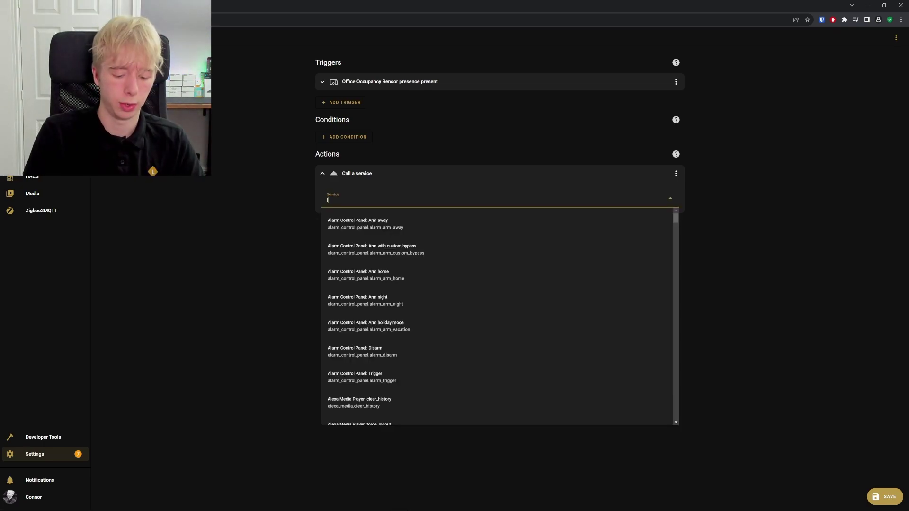
type("light")
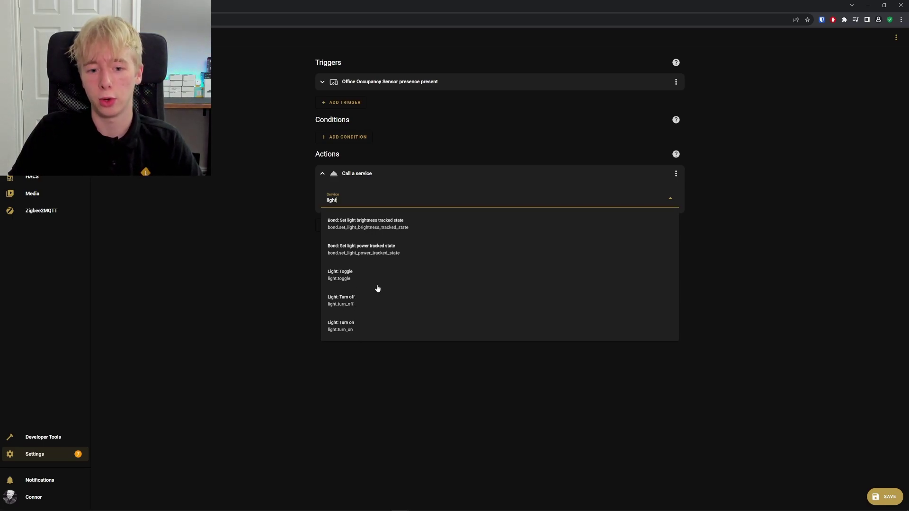
left_click(351, 328)
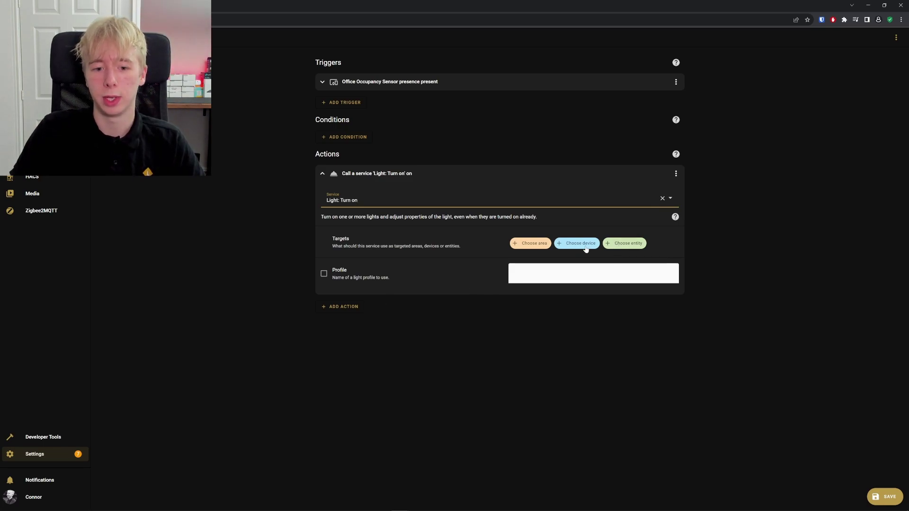
left_click(618, 244)
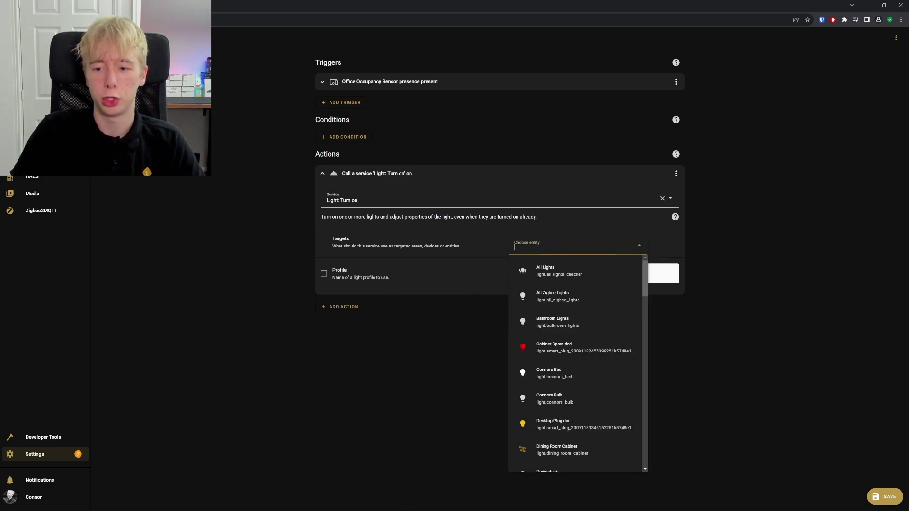
type("office")
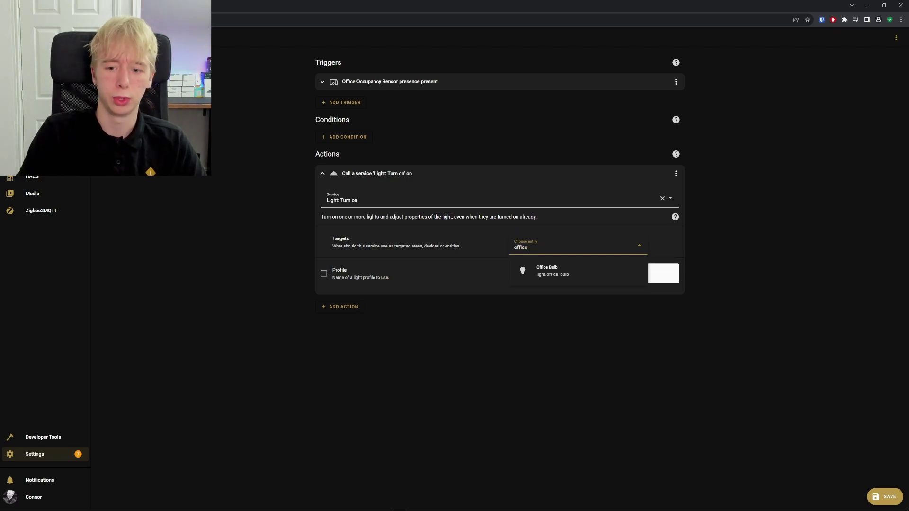
left_click(623, 275)
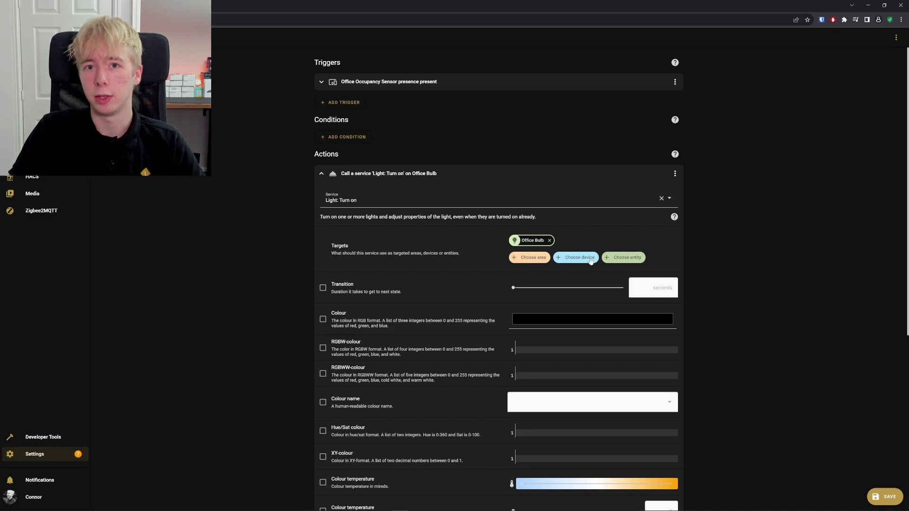
- Enable a 1-second transition on the Office Bulb turn-on action
scroll(417, 265, "down", 6)
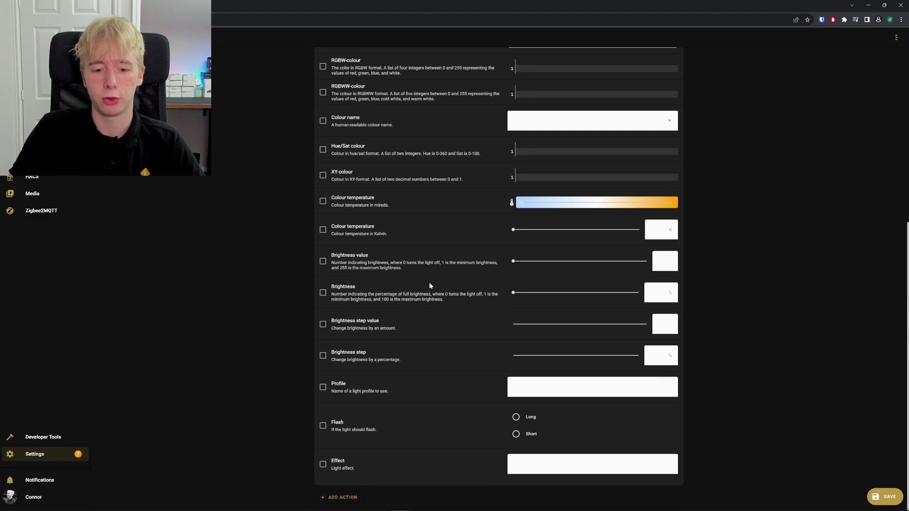
scroll(450, 314, "up", 5)
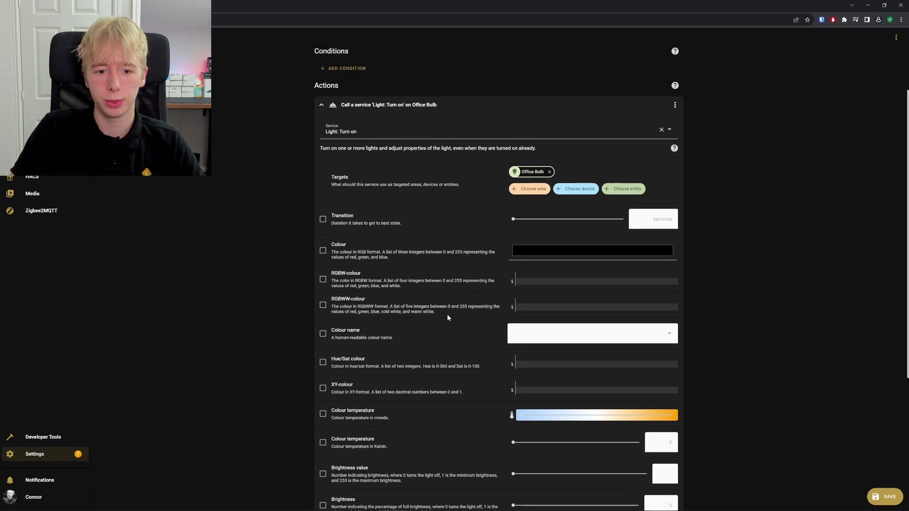
scroll(372, 195, "down", 1)
scroll(412, 305, "down", 4)
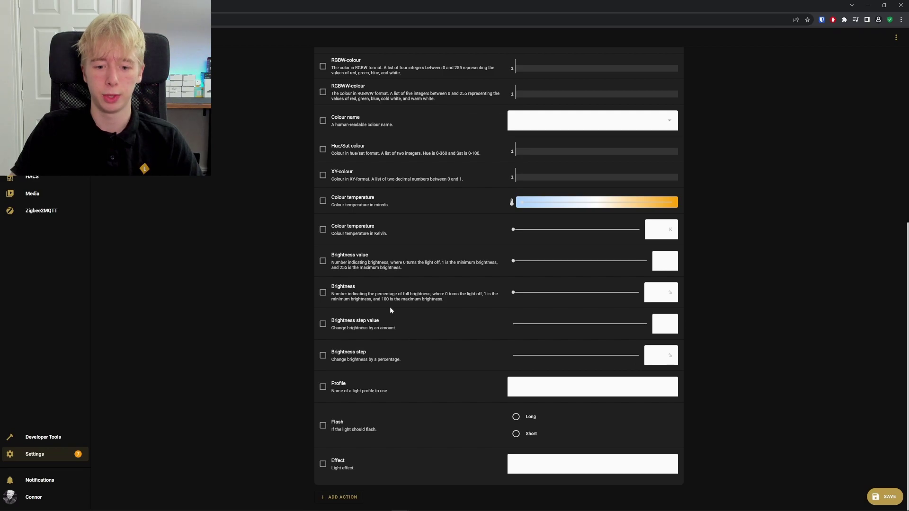
scroll(390, 306, "up", 5)
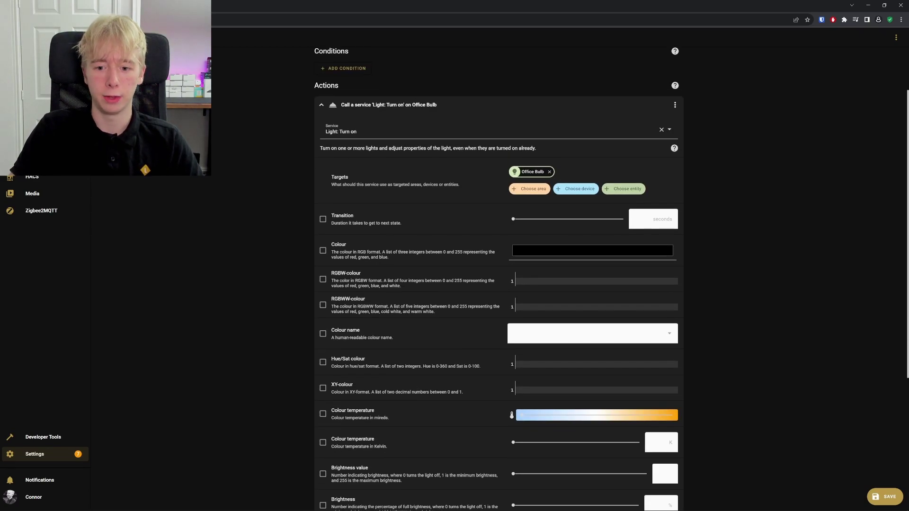
scroll(323, 175, "down", 2)
left_click(323, 148)
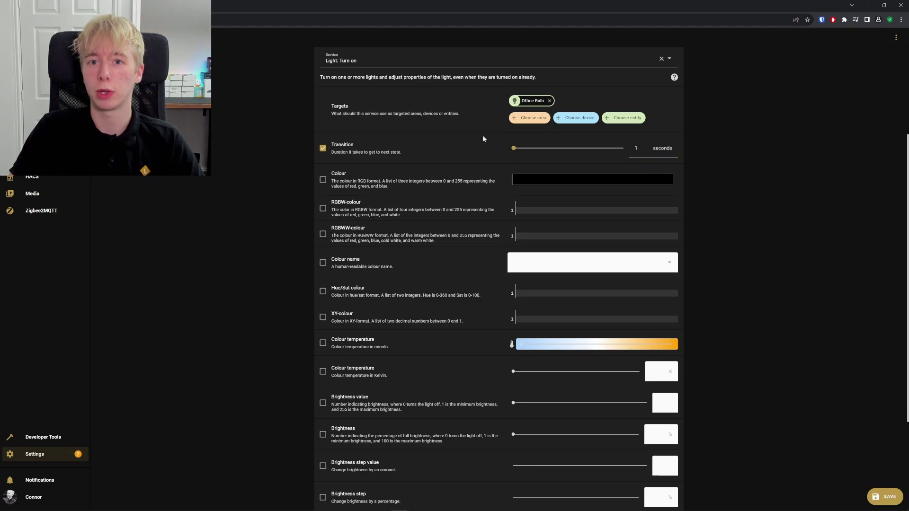
- Set the colour temperature to 2500 K, using Kelvin instead of mireds
scroll(364, 153, "down", 2)
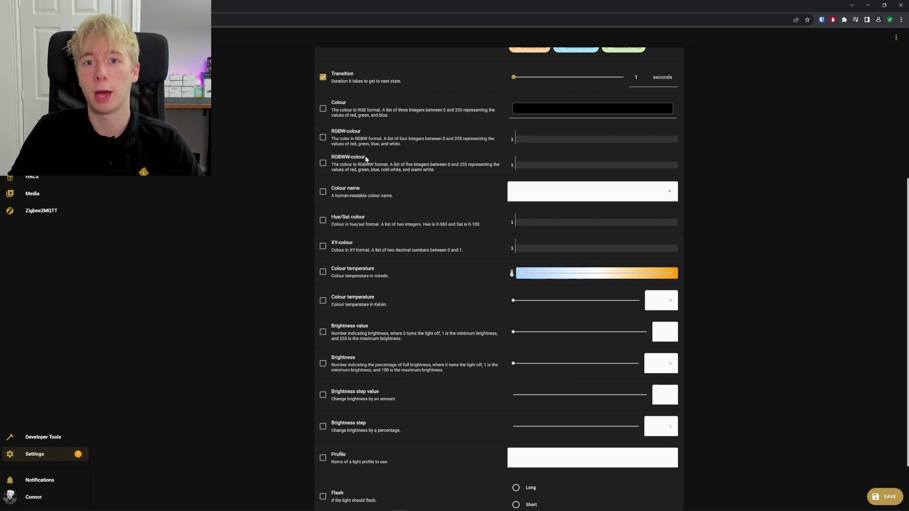
scroll(406, 135, "down", 1)
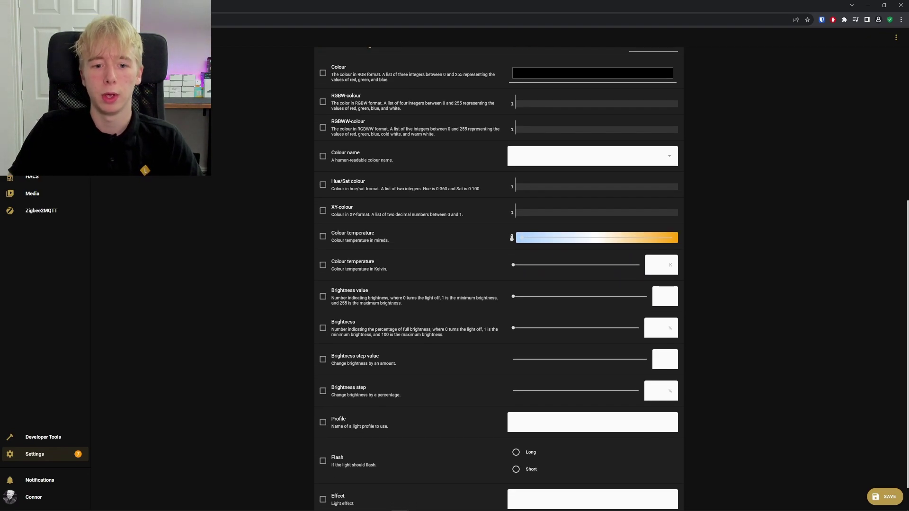
left_click(323, 236)
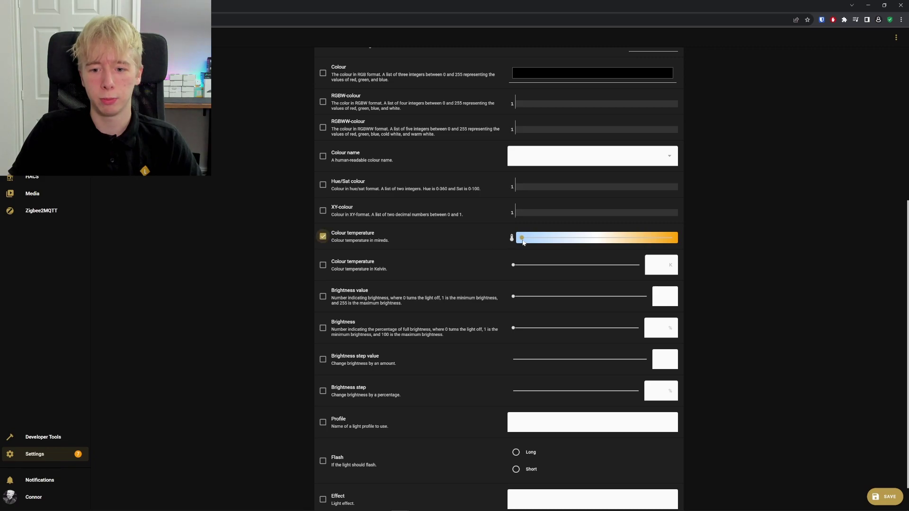
left_click_drag(521, 238, 637, 237)
left_click(323, 237)
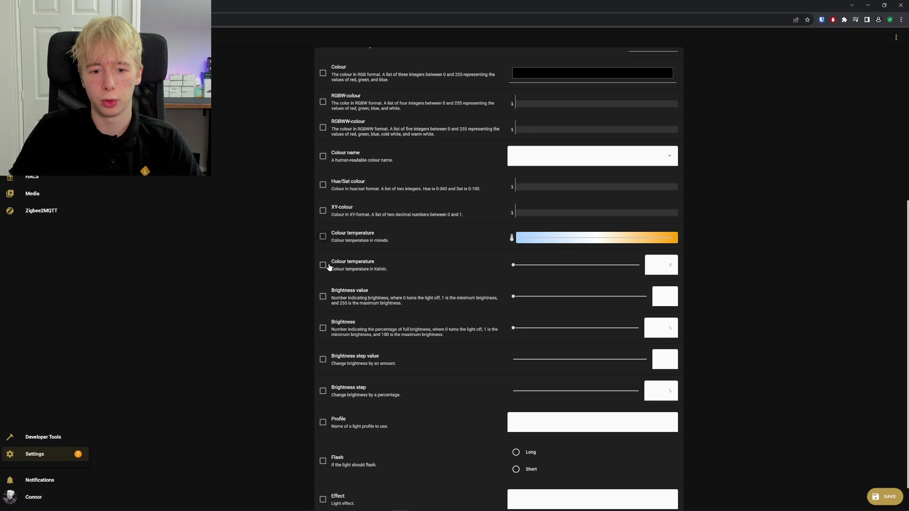
left_click(323, 265)
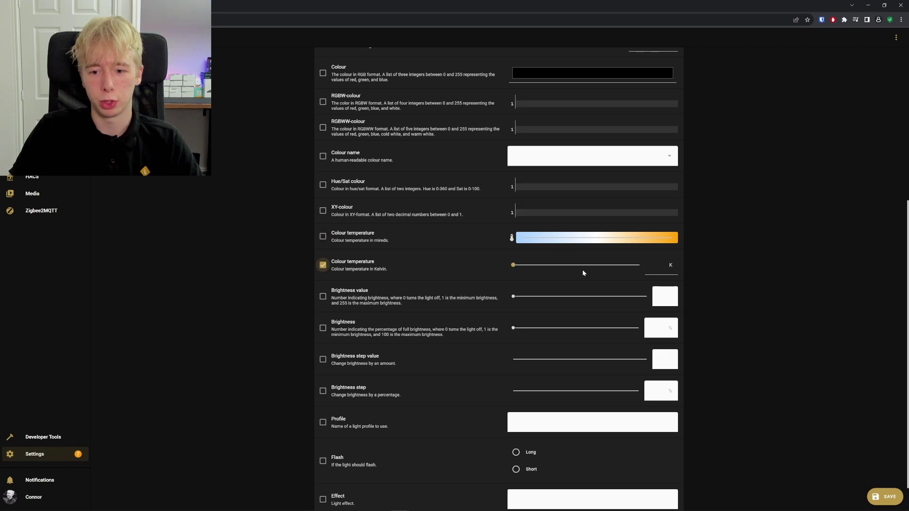
left_click(658, 265)
type("2500")
left_click(453, 263)
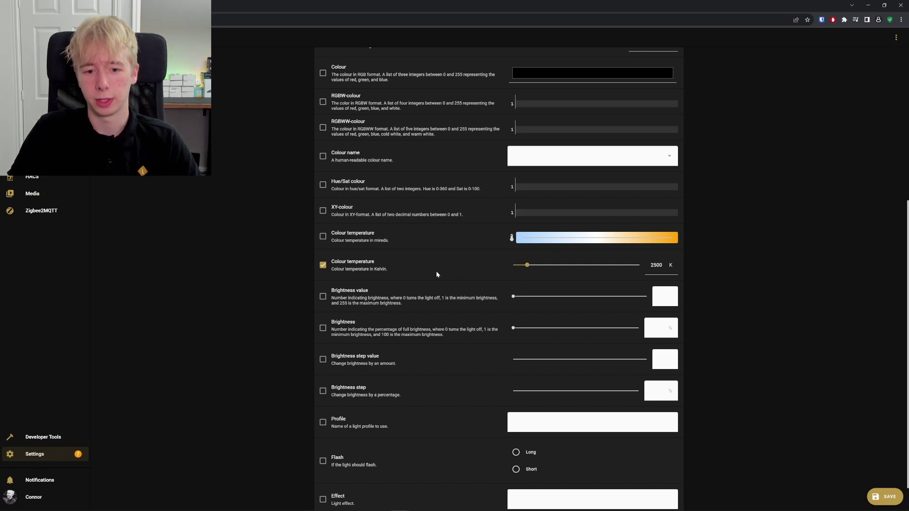
- Set brightness to 100% and collapse the turn-on action card
scroll(384, 250, "down", 1)
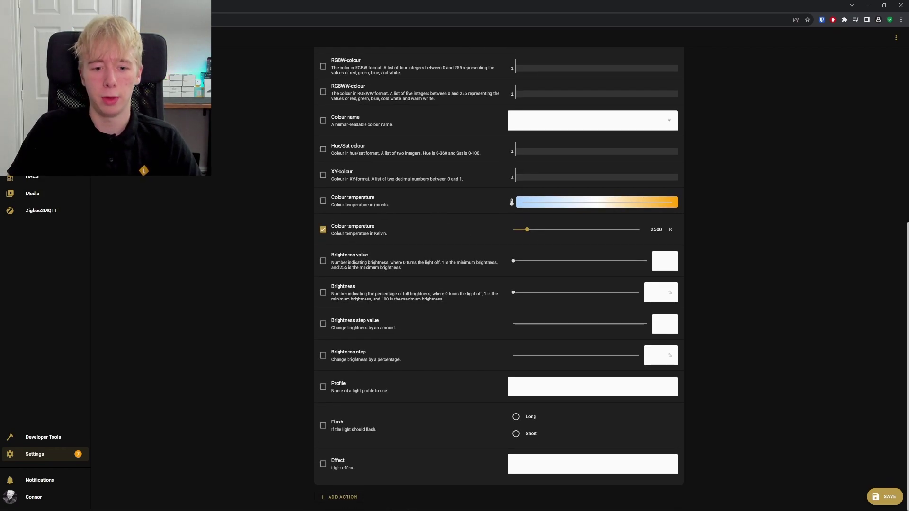
left_click(323, 292)
left_click_drag(514, 292, 639, 293)
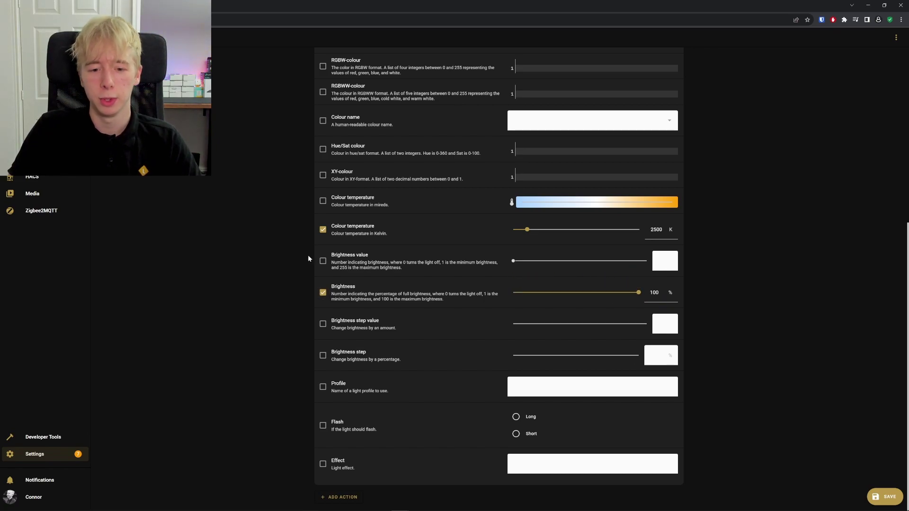
scroll(413, 258, "up", 3)
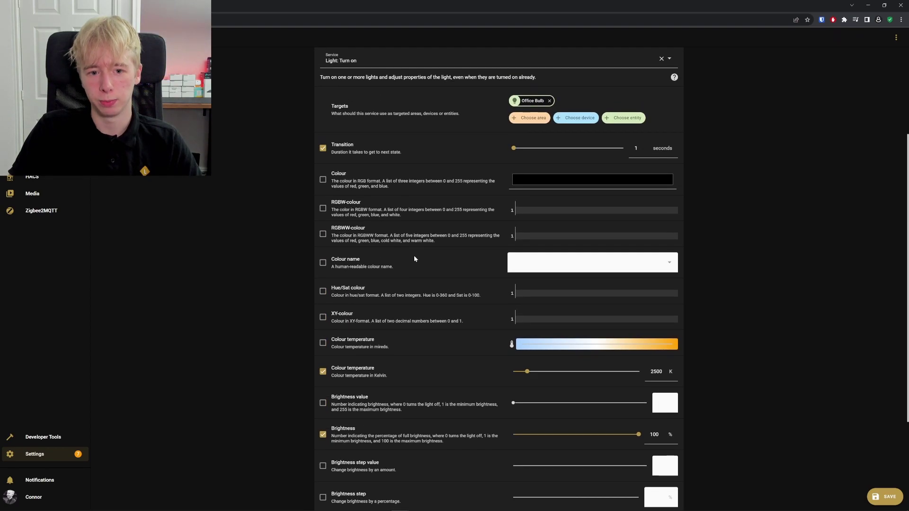
scroll(502, 153, "down", 2)
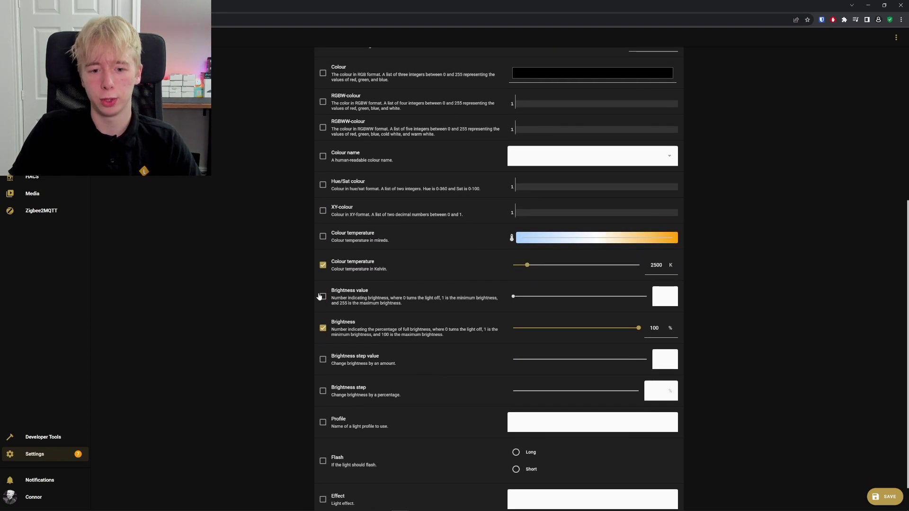
scroll(451, 290, "up", 4)
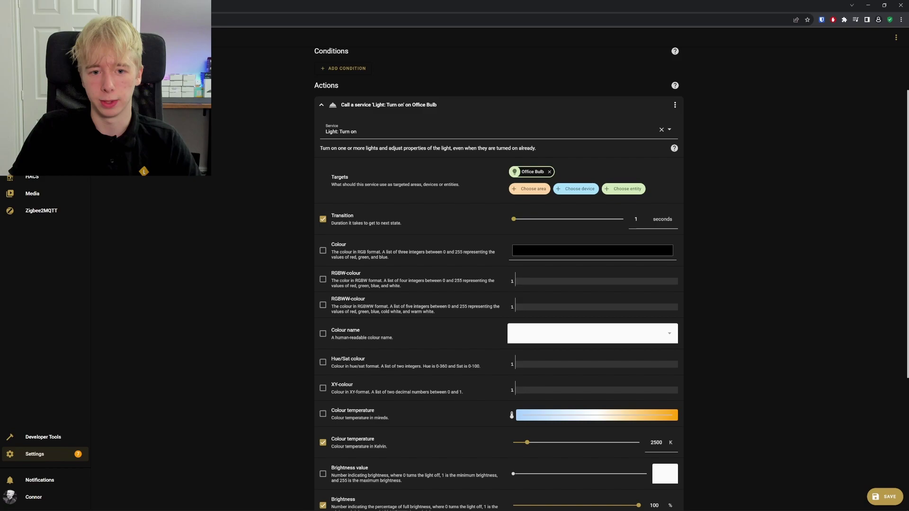
left_click(354, 106)
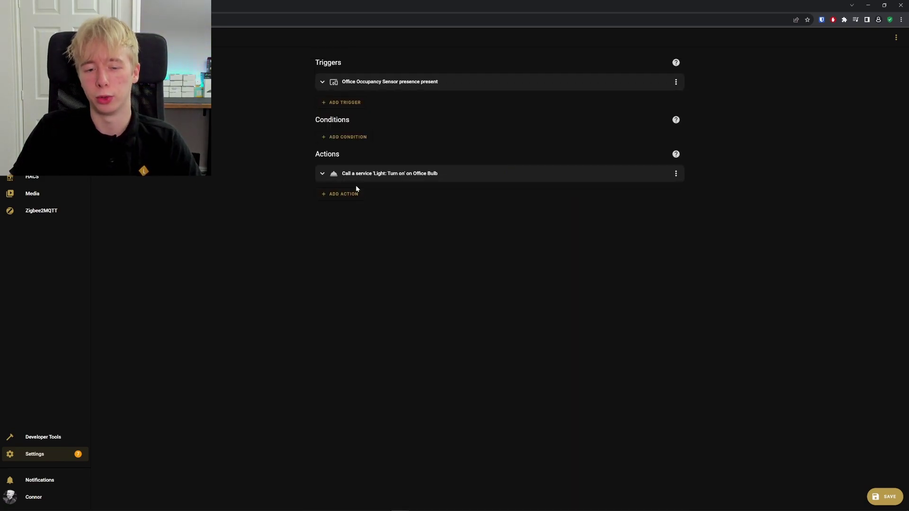
- Save the automation with the name 'Testing' and reopen the presence present trigger
left_click(884, 496)
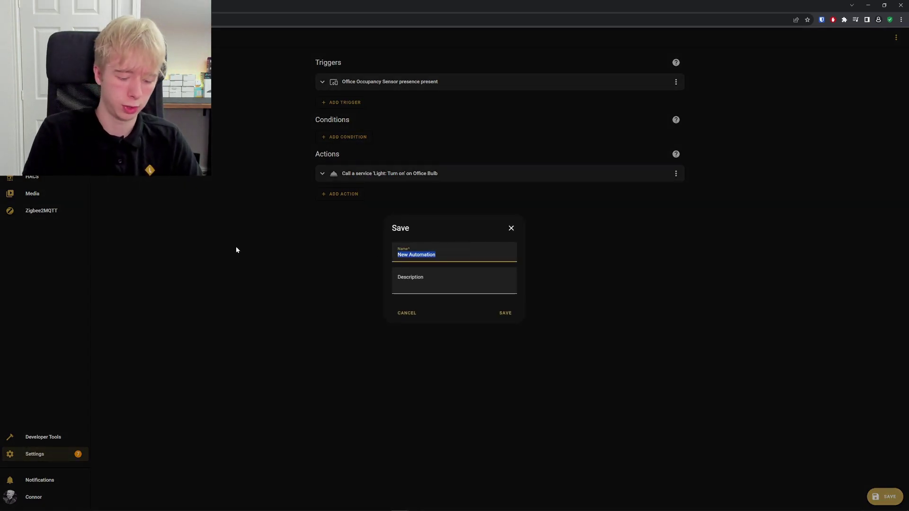
type("Testing")
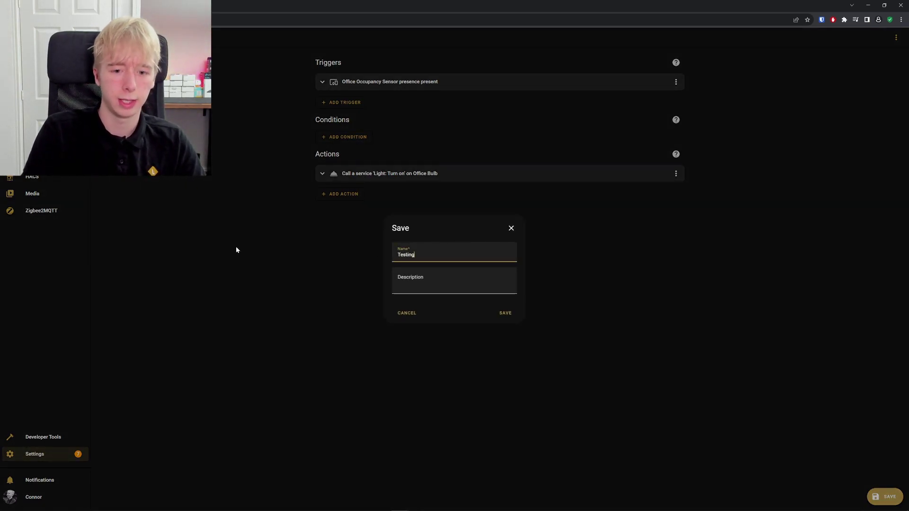
key("Return")
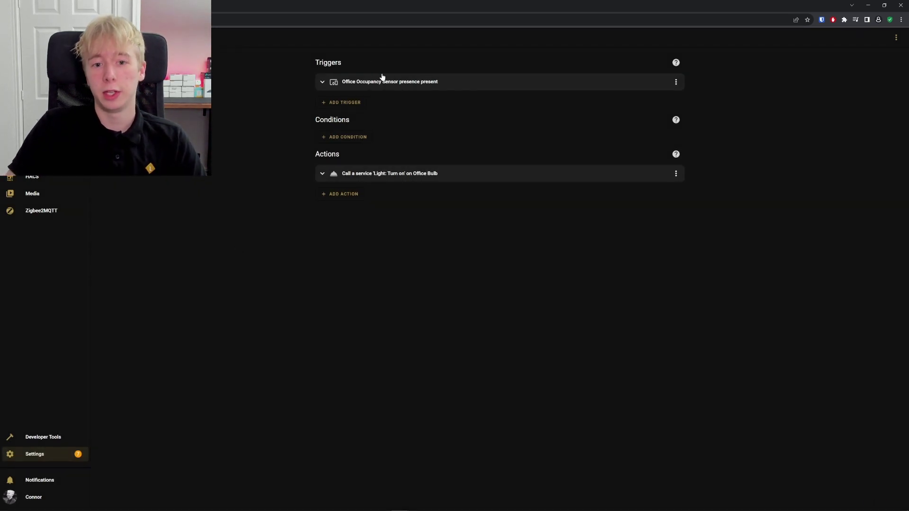
left_click(380, 81)
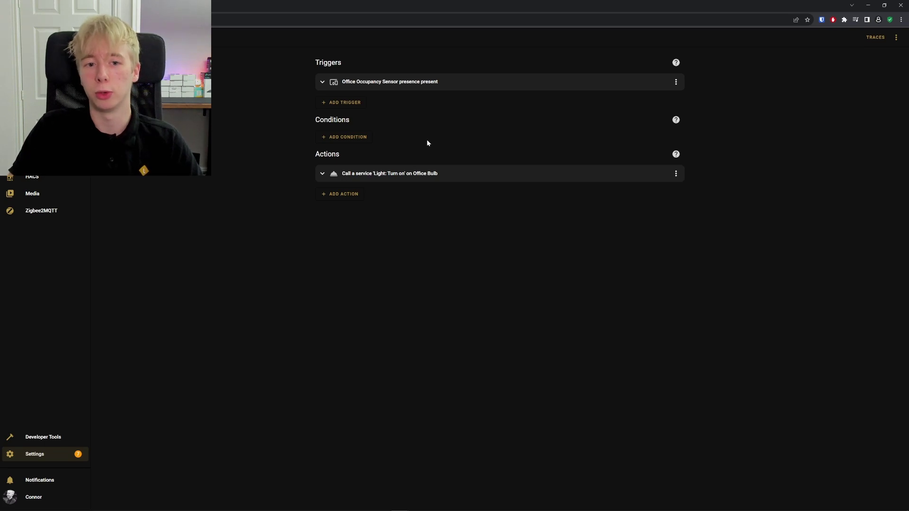
- Duplicate the presence trigger and switch the copy to 'presence not present'
left_click(675, 83)
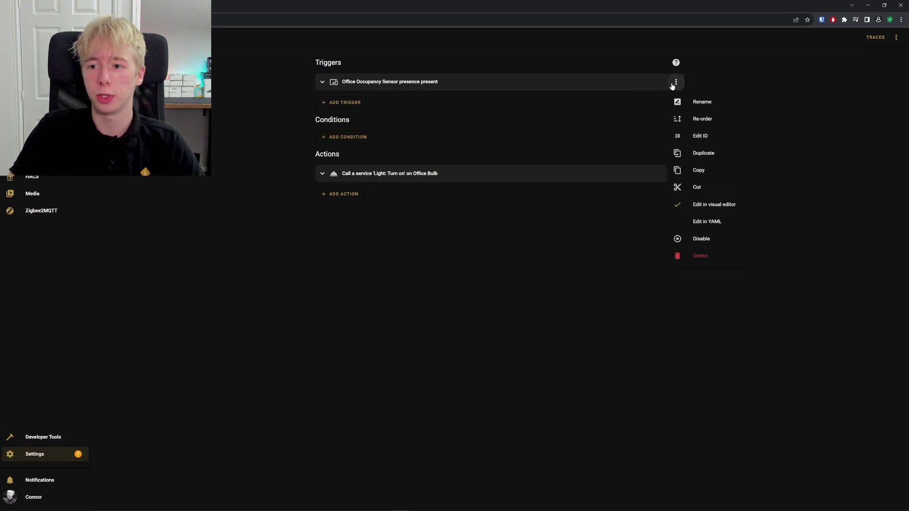
left_click(702, 150)
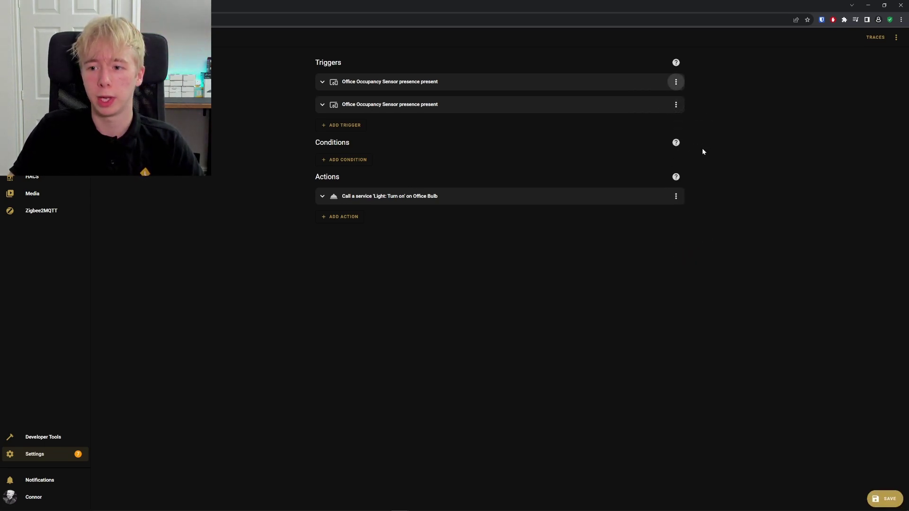
left_click(404, 106)
left_click(403, 160)
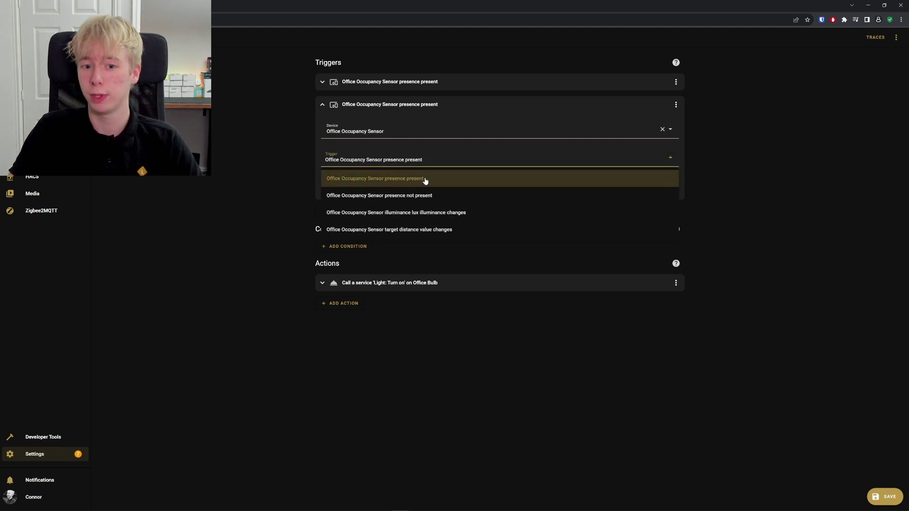
left_click(396, 202)
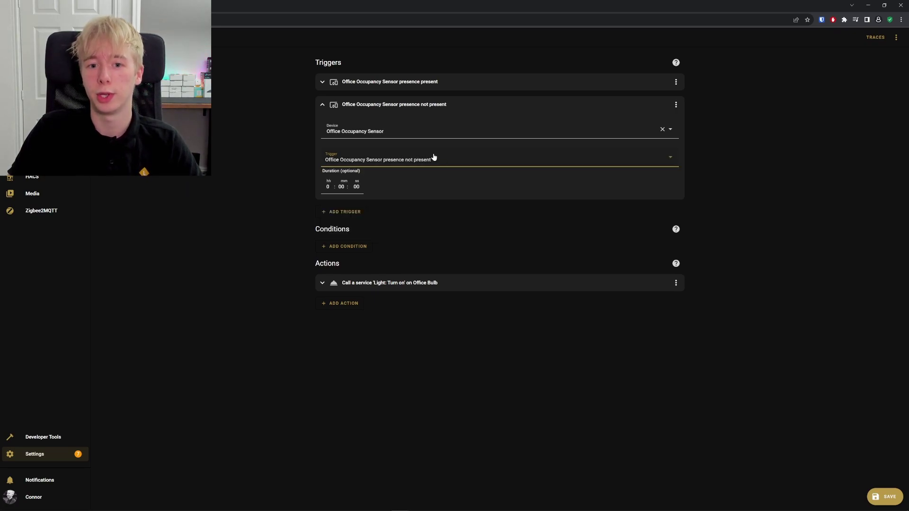
left_click(389, 110)
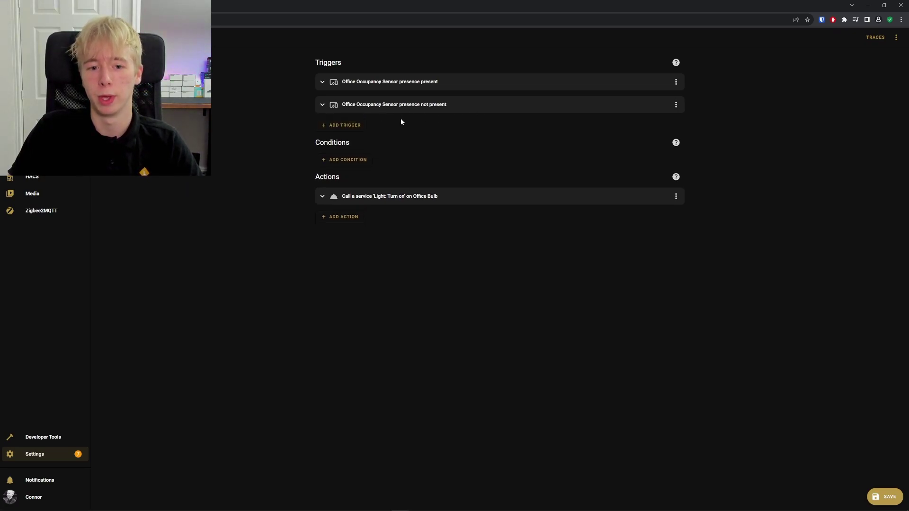
- Duplicate the turn-on action and change the copy to Light: Turn off on the Office Bulb
left_click(676, 196)
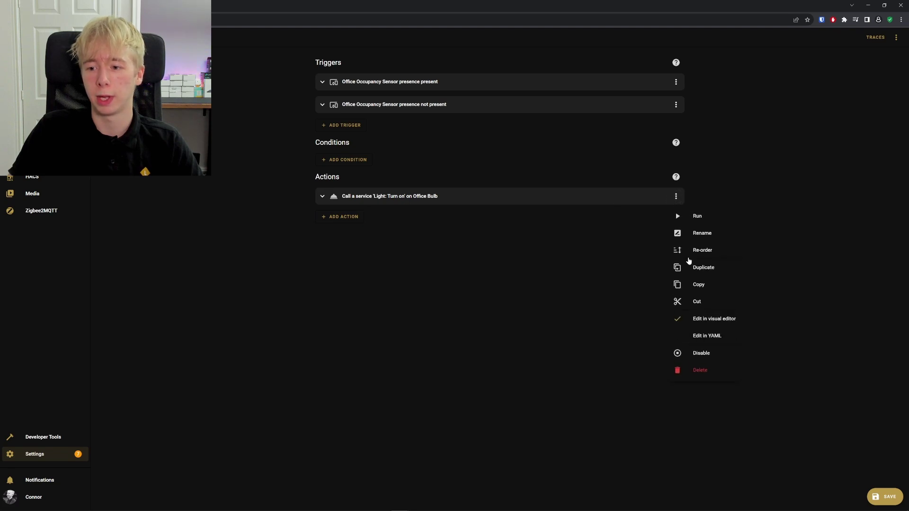
left_click(699, 268)
left_click(418, 219)
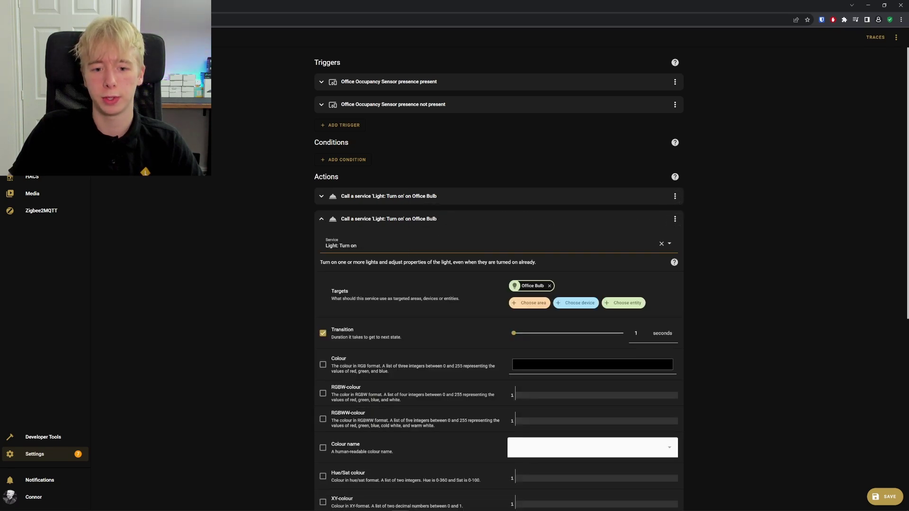
left_click(357, 245)
key("BackSpace")
key("BackSpace")
type("off")
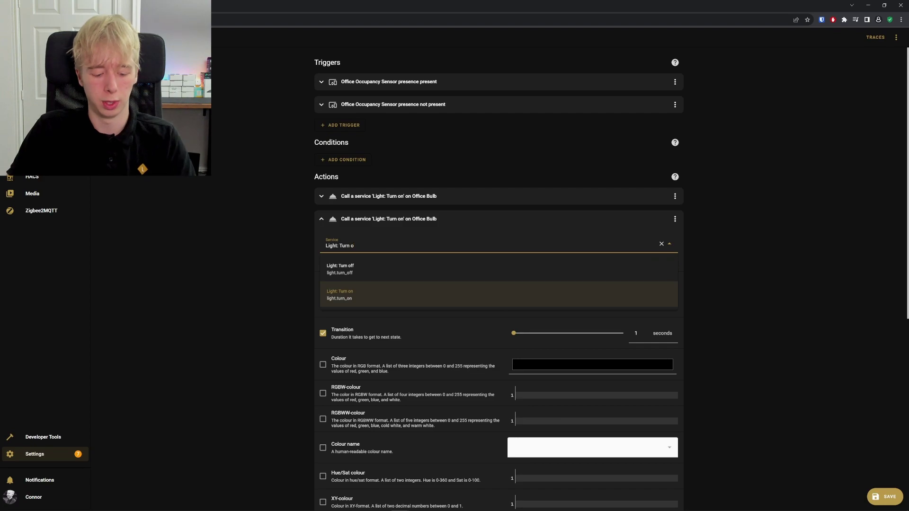
left_click(376, 268)
left_click(624, 292)
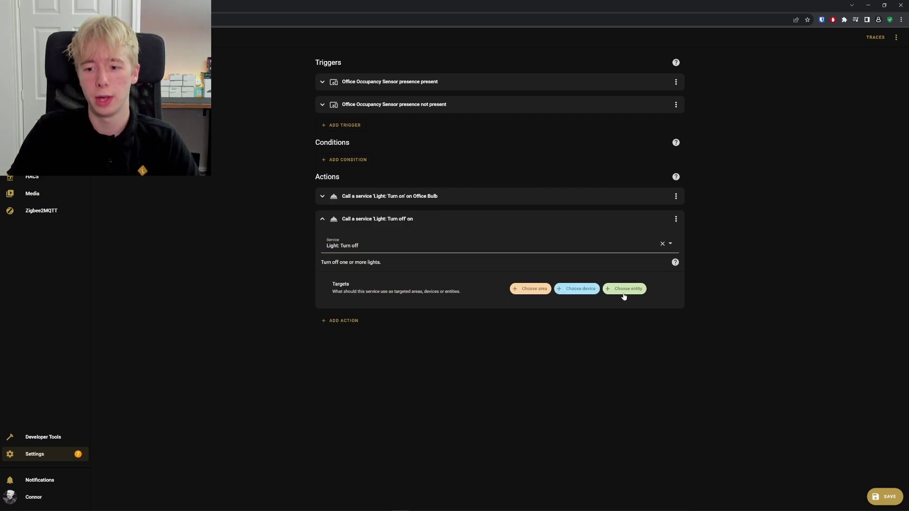
type("offic3e")
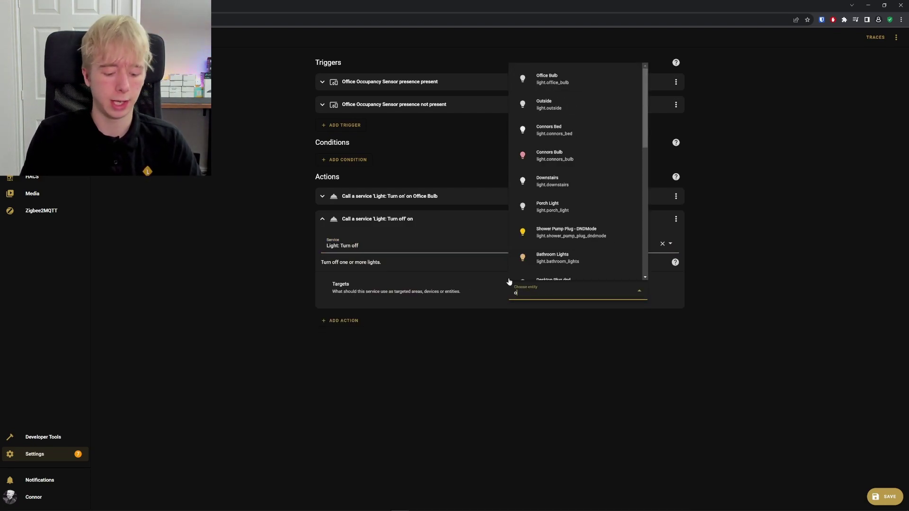
key("BackSpace")
key("BackSpace")
type("e")
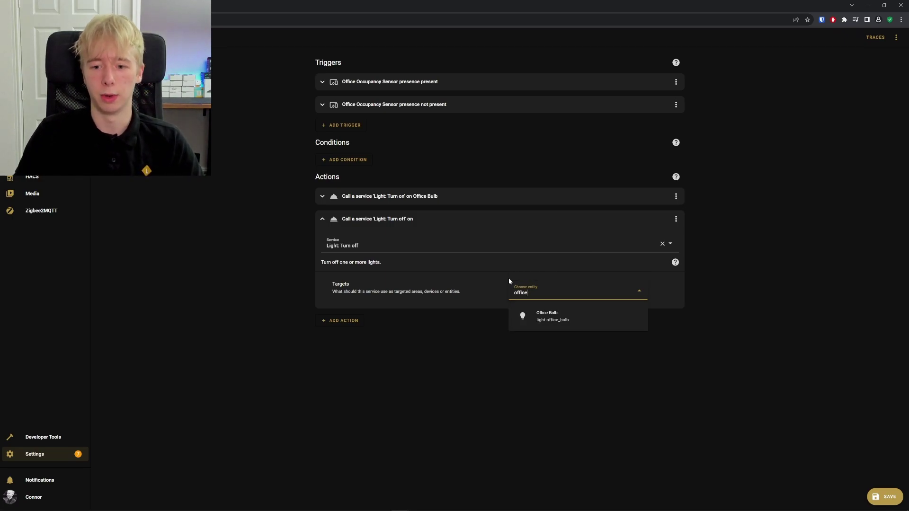
left_click(555, 329)
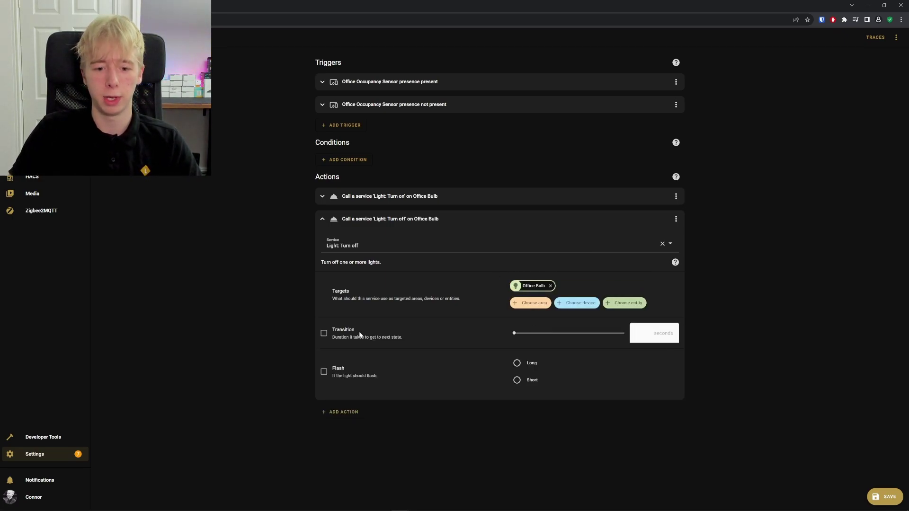
- Give the turn-off action a 30-second transition
left_click(323, 335)
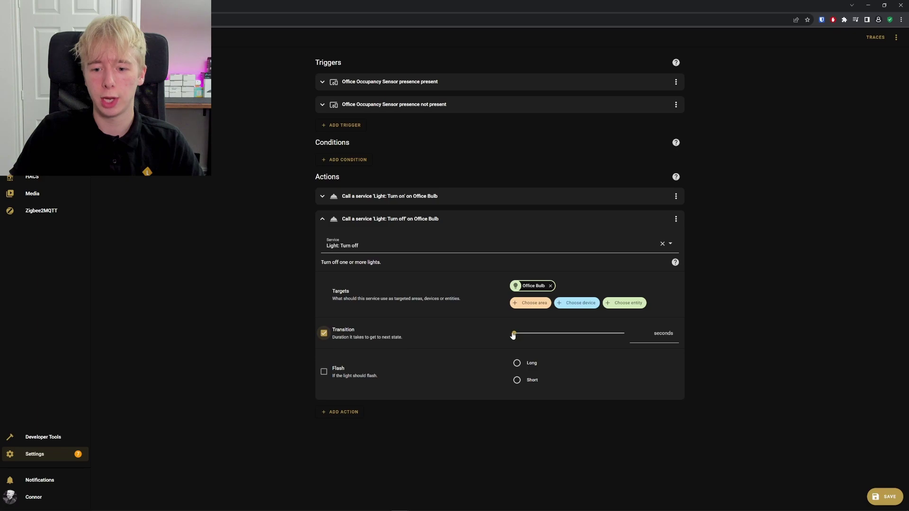
left_click_drag(513, 336, 544, 335)
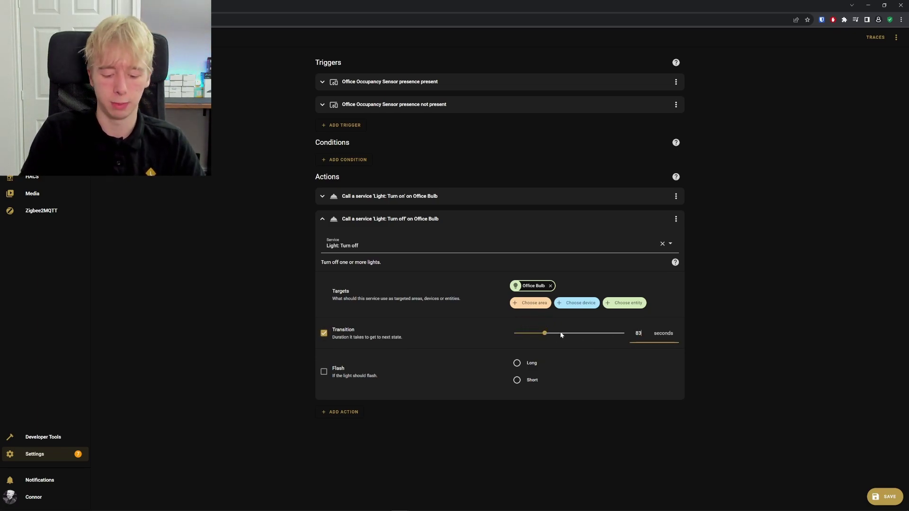
key("BackSpace")
key("BackSpace")
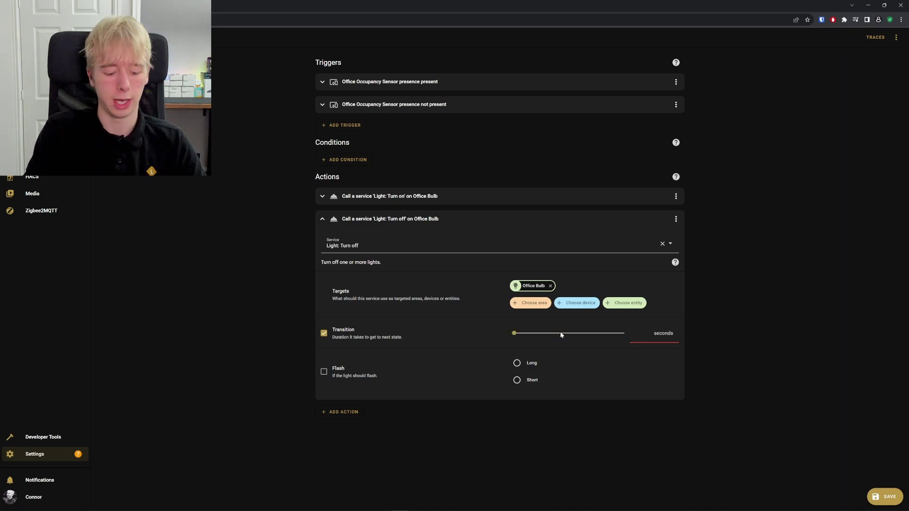
type("30")
left_click(695, 371)
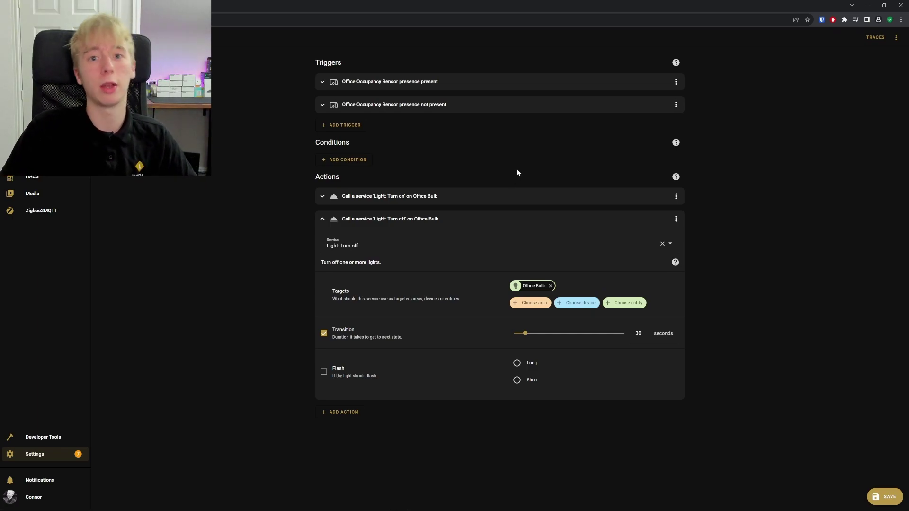
- Collapse the Light: Turn off action and briefly expand and collapse both presence triggers
left_click(585, 219)
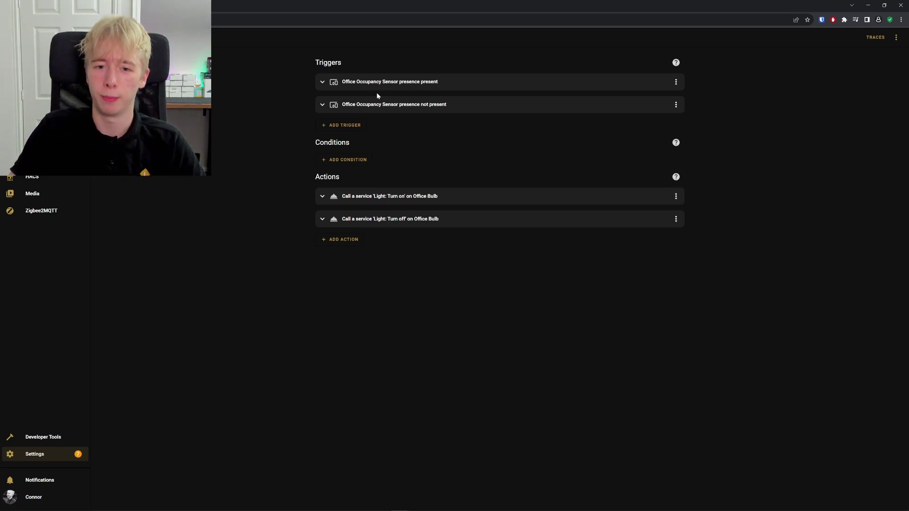
double_click(345, 84)
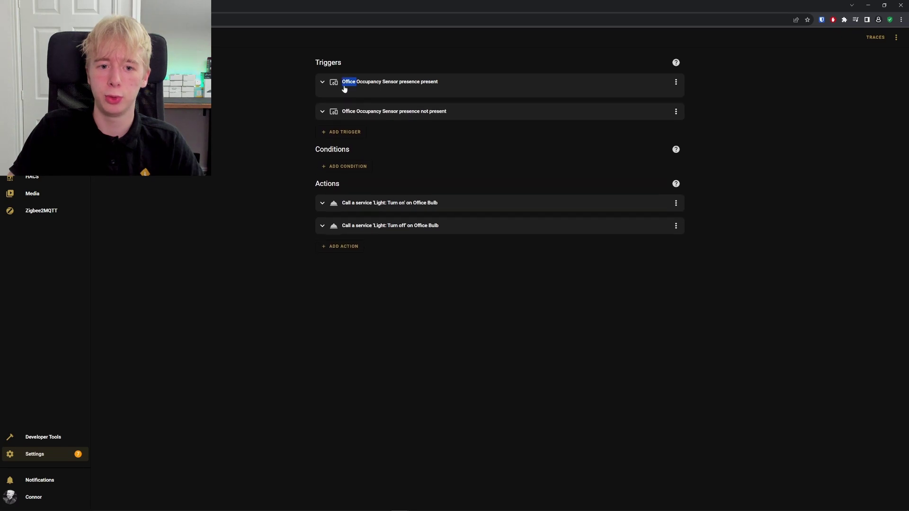
left_click(356, 109)
left_click(350, 105)
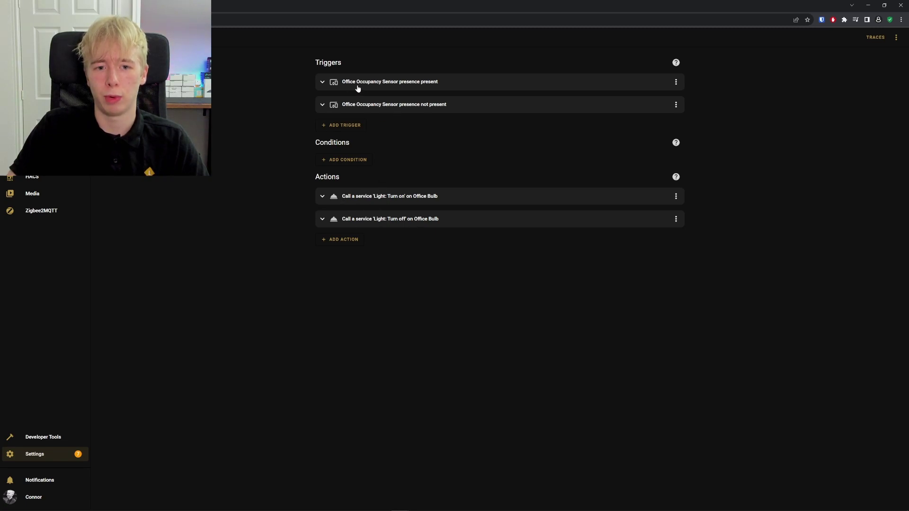
left_click(395, 83)
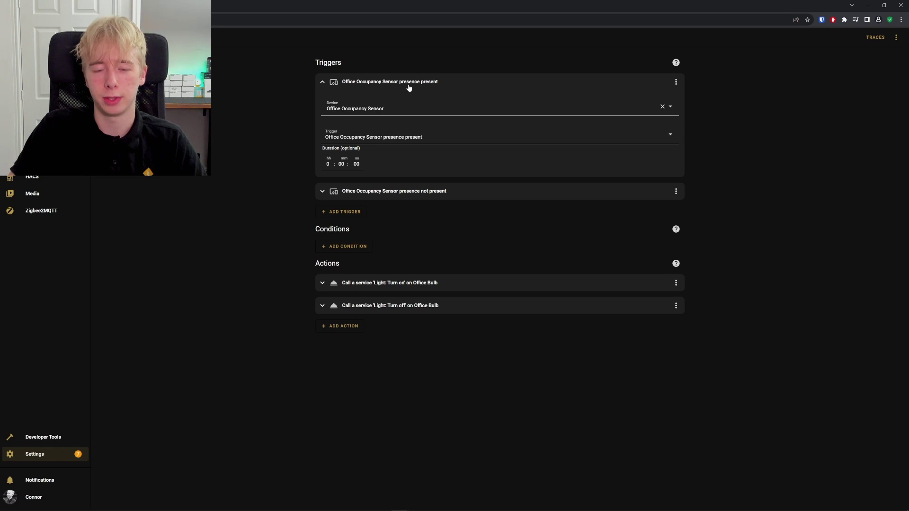
left_click(409, 85)
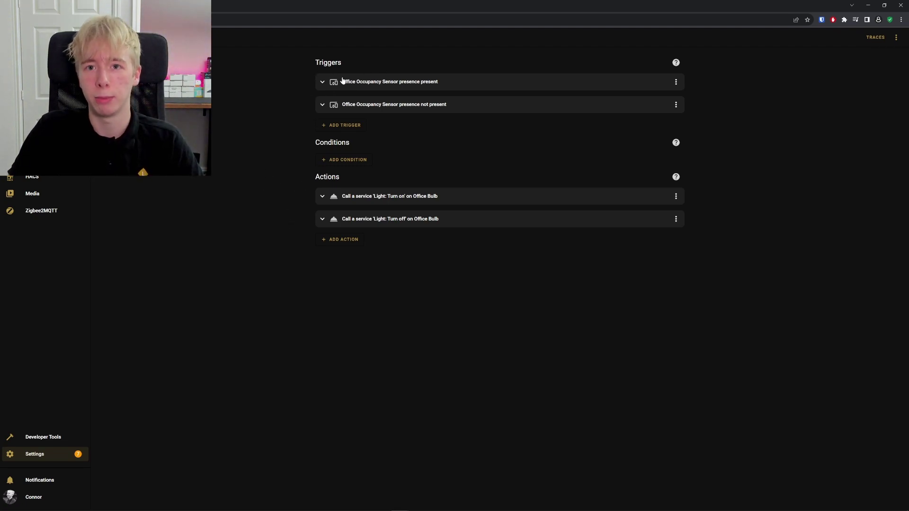
- Give the presence-present trigger the ID 'Motion'
left_click(676, 81)
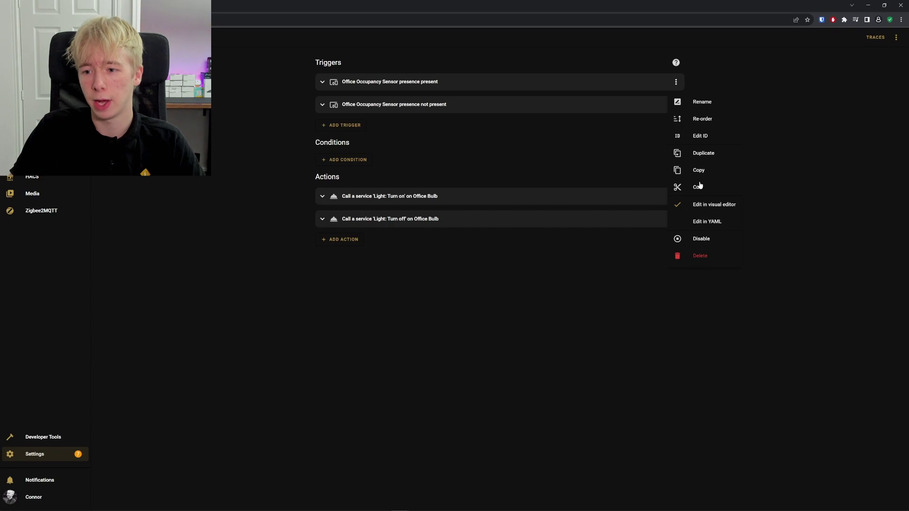
left_click(700, 138)
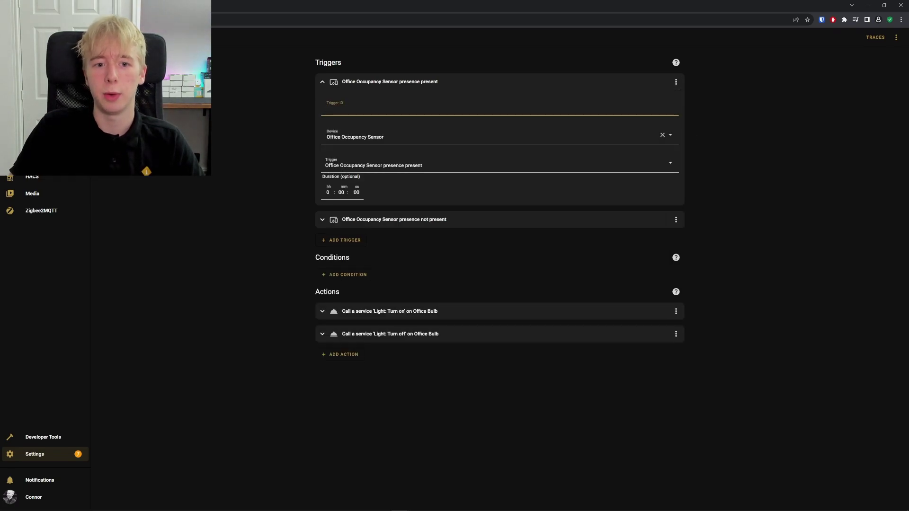
type("M")
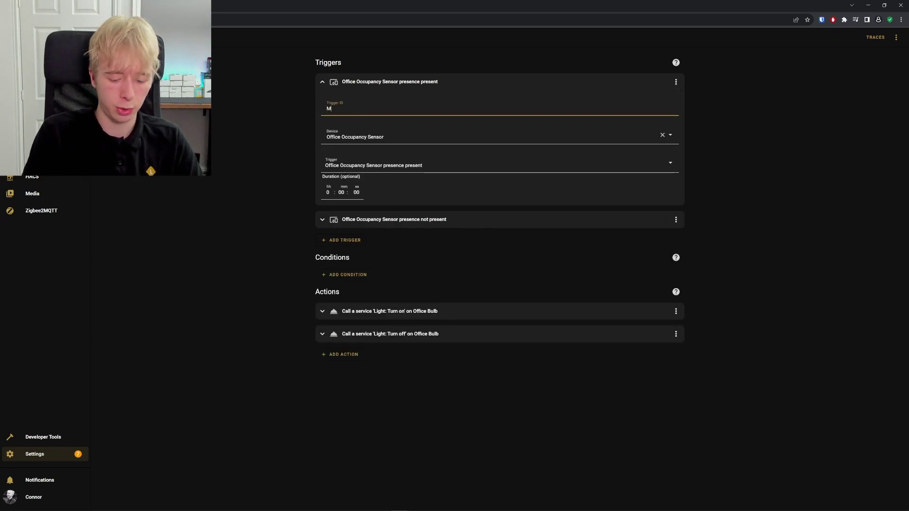
type("otion")
left_click(277, 122)
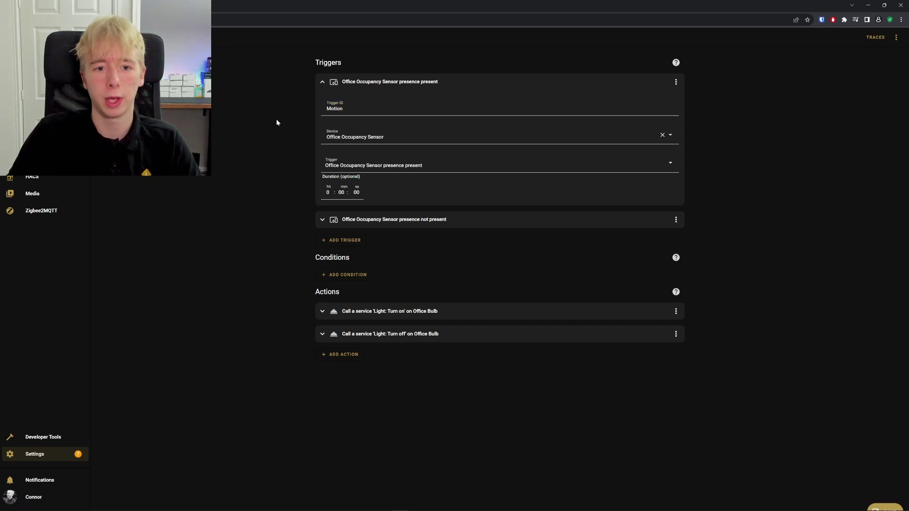
- Give the presence-not-present trigger the ID 'NoMotion' and collapse both triggers
left_click(408, 219)
left_click(676, 219)
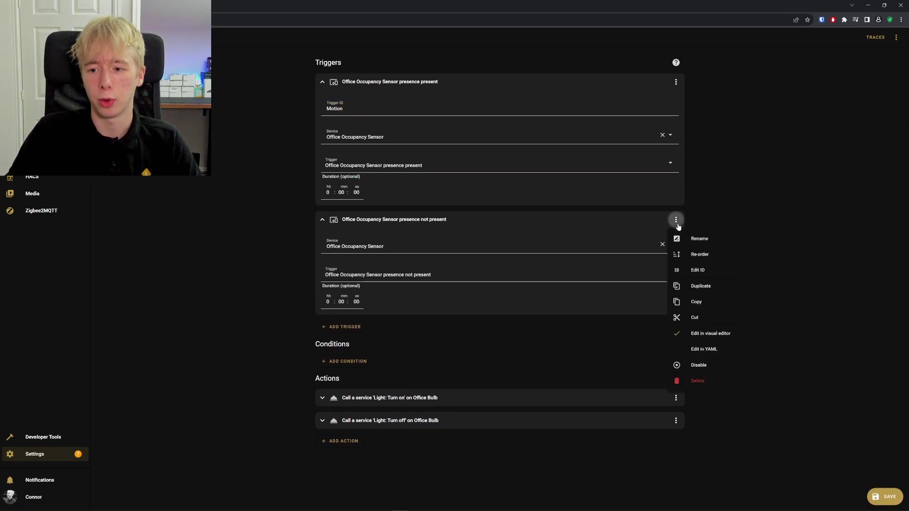
left_click(700, 281)
type("Nom")
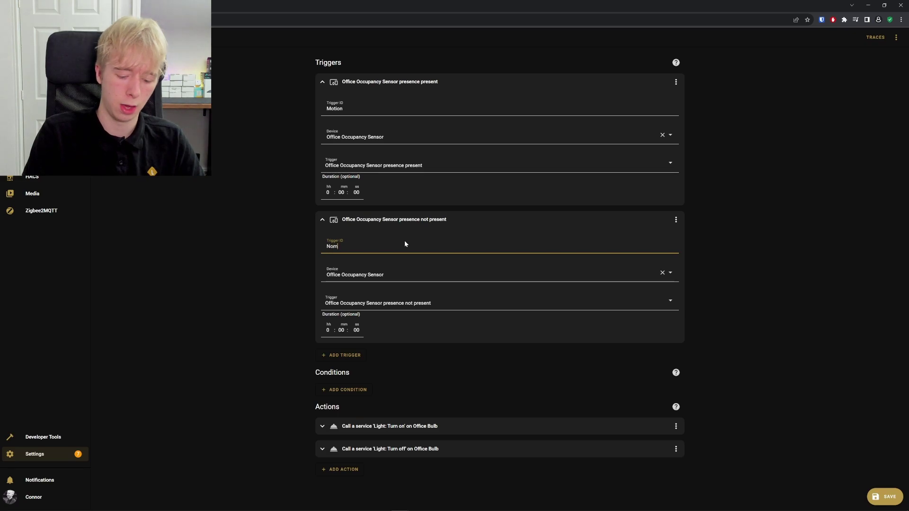
key("BackSpace")
type("Motion")
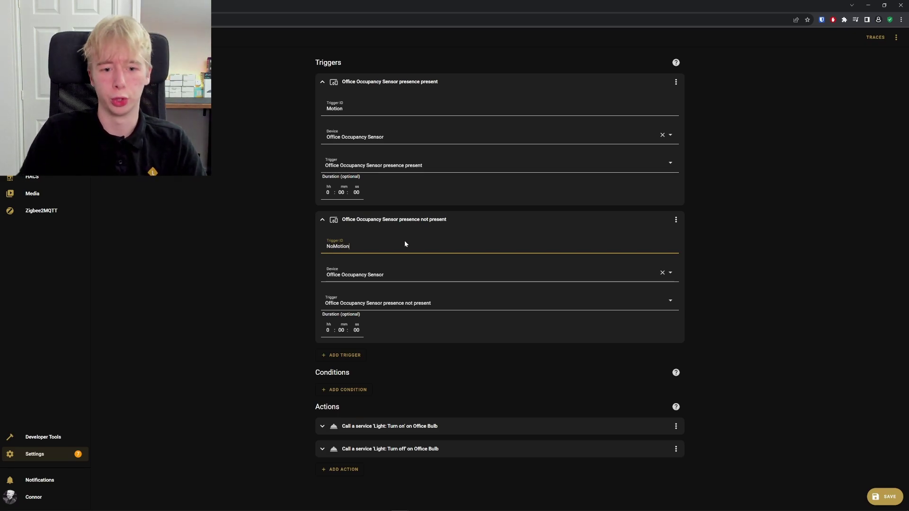
left_click(351, 224)
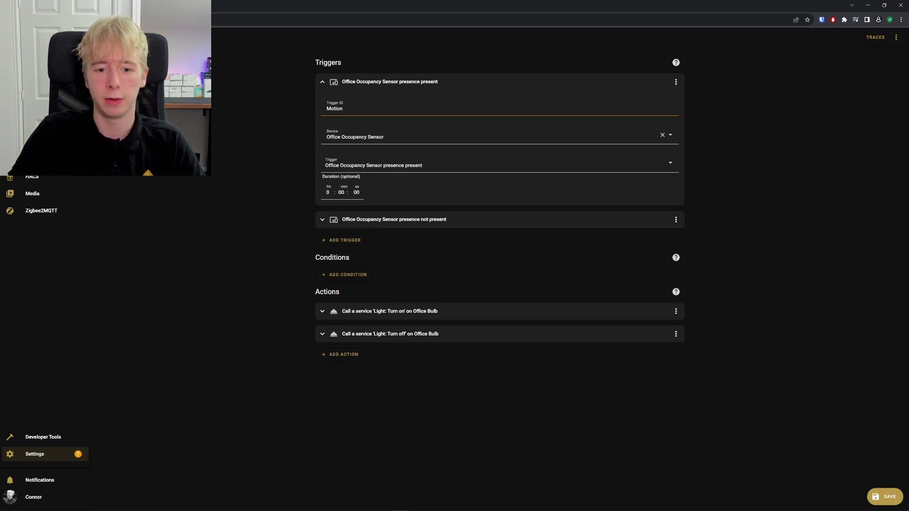
left_click(366, 87)
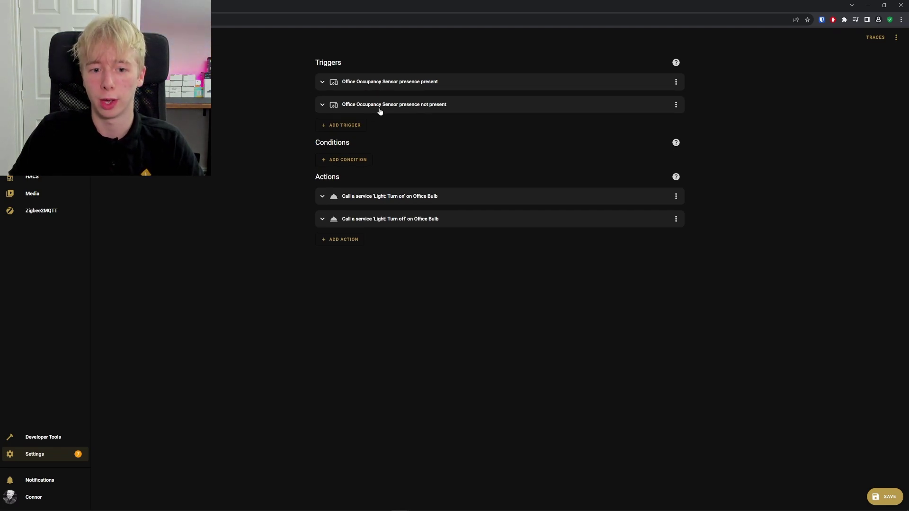
- Delete the Office Bulb turn-on and turn-off actions and add a Choose action instead
left_click(675, 197)
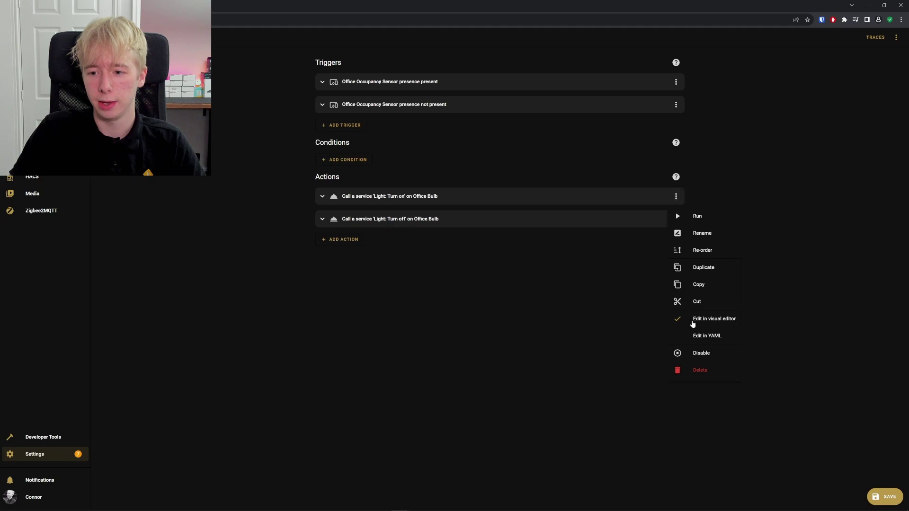
left_click(697, 371)
left_click(505, 290)
left_click(676, 196)
left_click(700, 371)
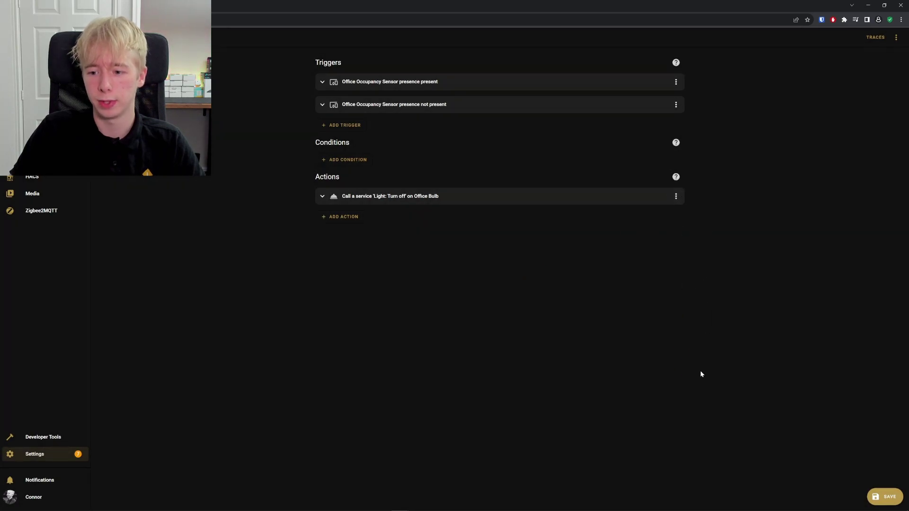
left_click(505, 291)
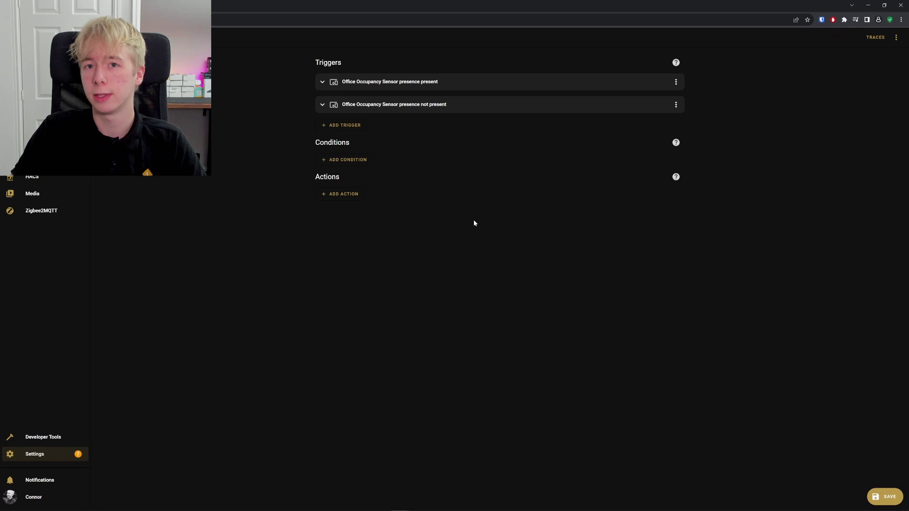
left_click(339, 193)
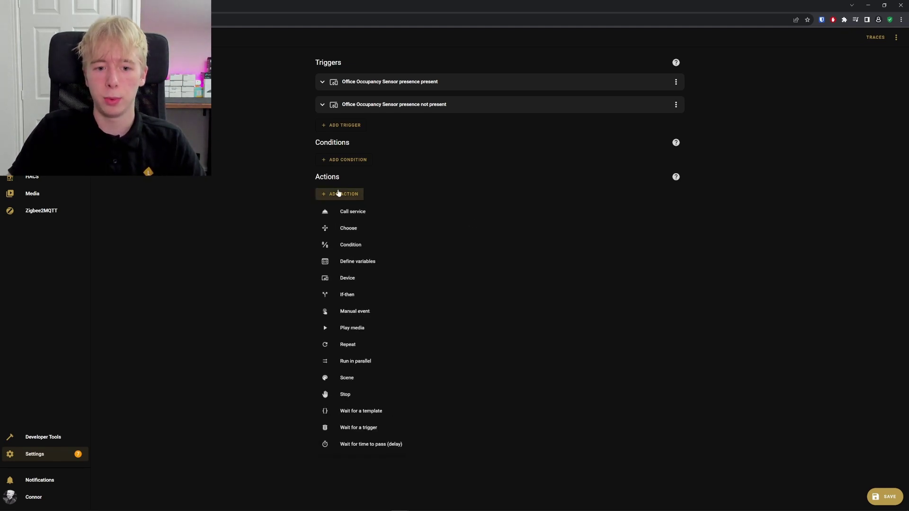
left_click(351, 230)
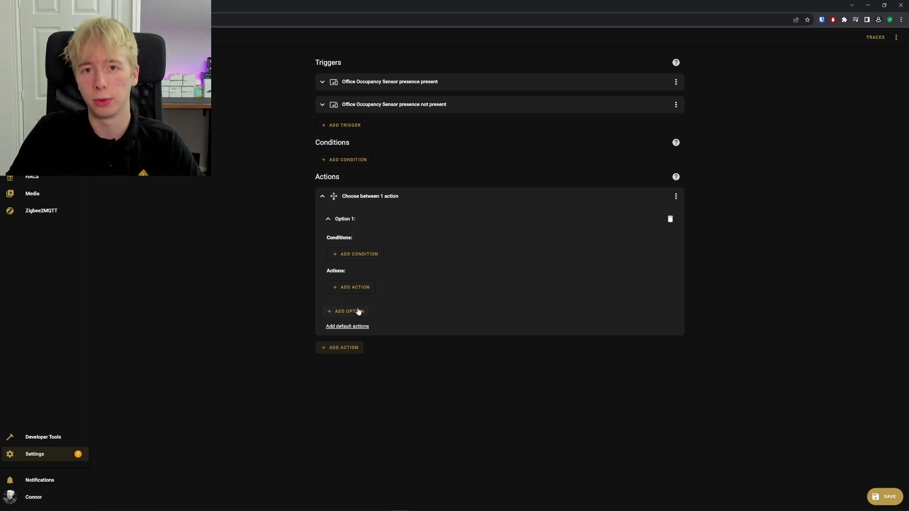
- Add a second option, then give Option 1 a 'triggered by Motion' condition and a Call service action
left_click(359, 311)
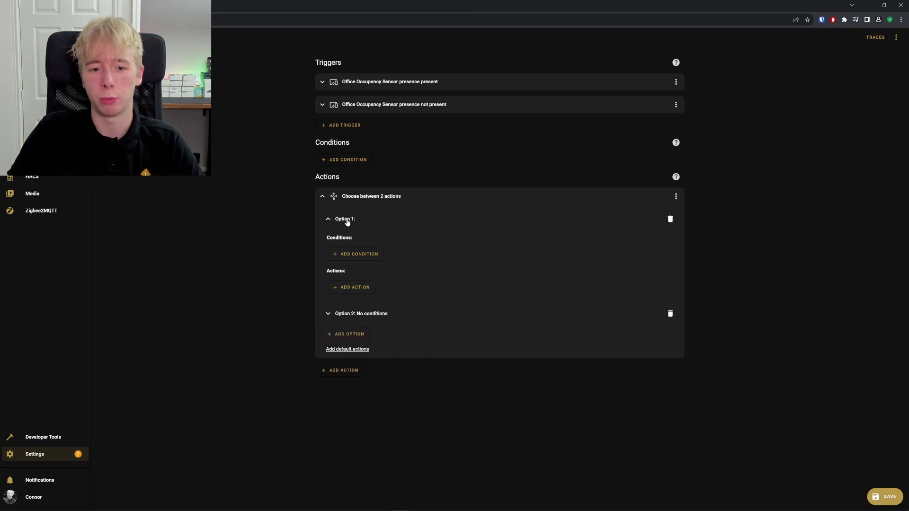
left_click(366, 260)
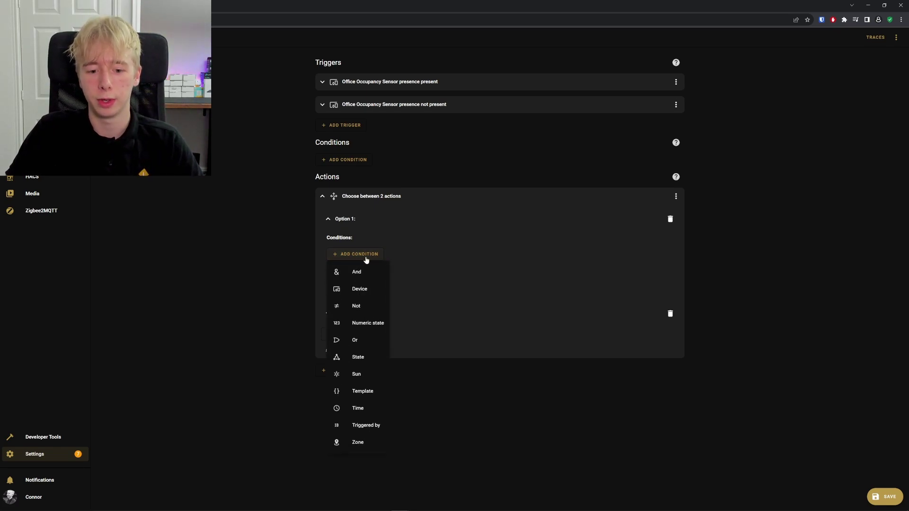
left_click(368, 427)
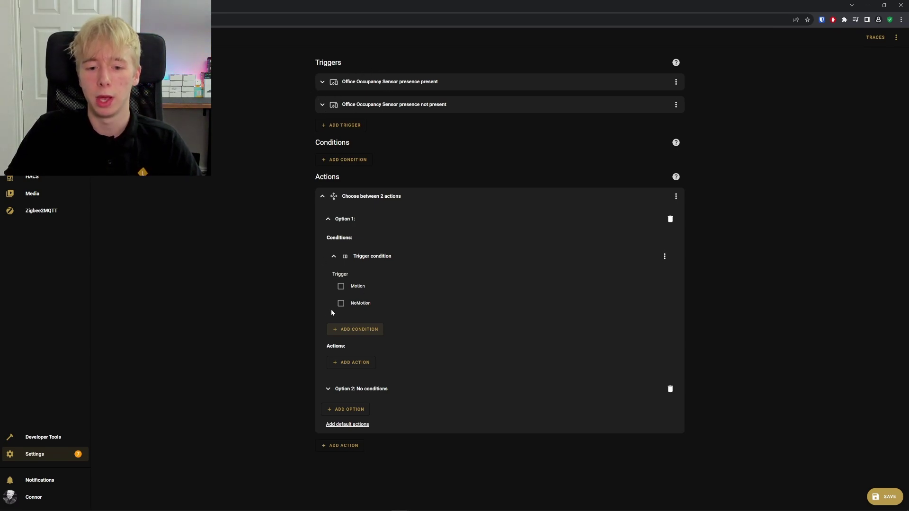
left_click(341, 287)
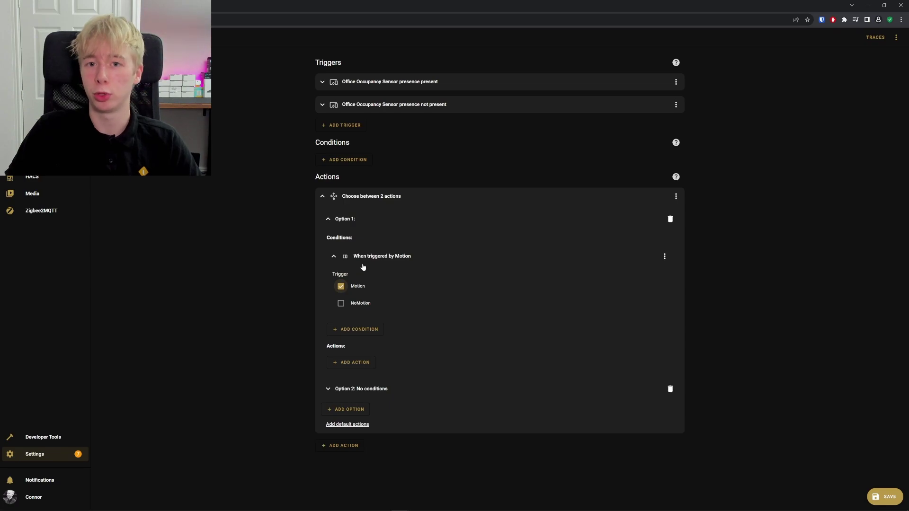
left_click(339, 259)
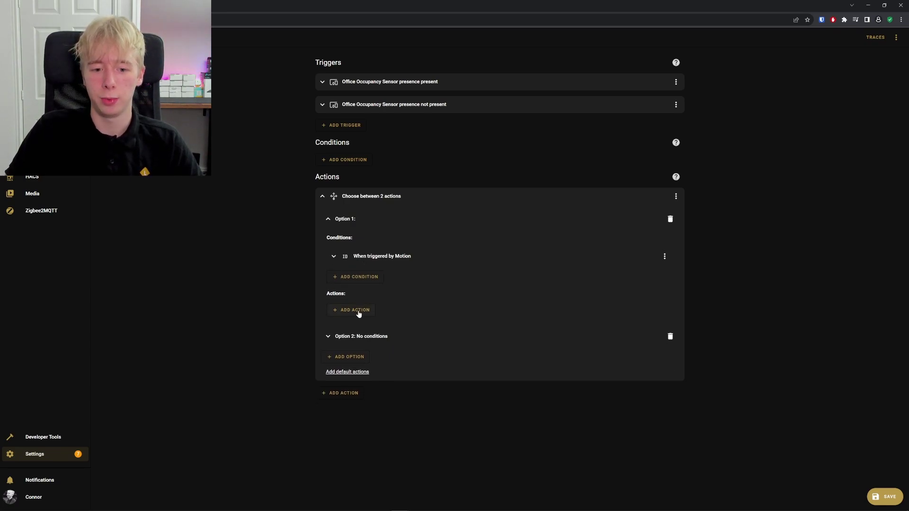
left_click(359, 311)
left_click(367, 61)
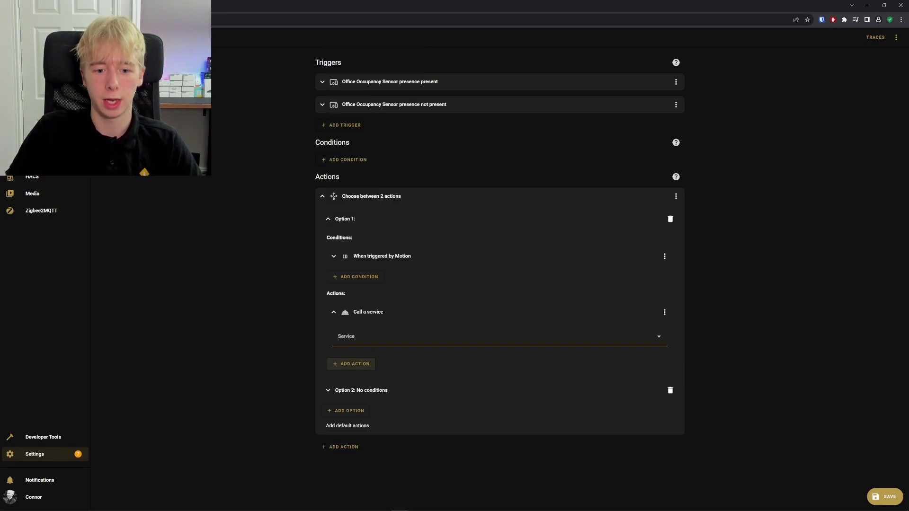
- Make Option 1 call the Light: Turn on service targeting the Office Bulb
left_click(387, 327)
type("light")
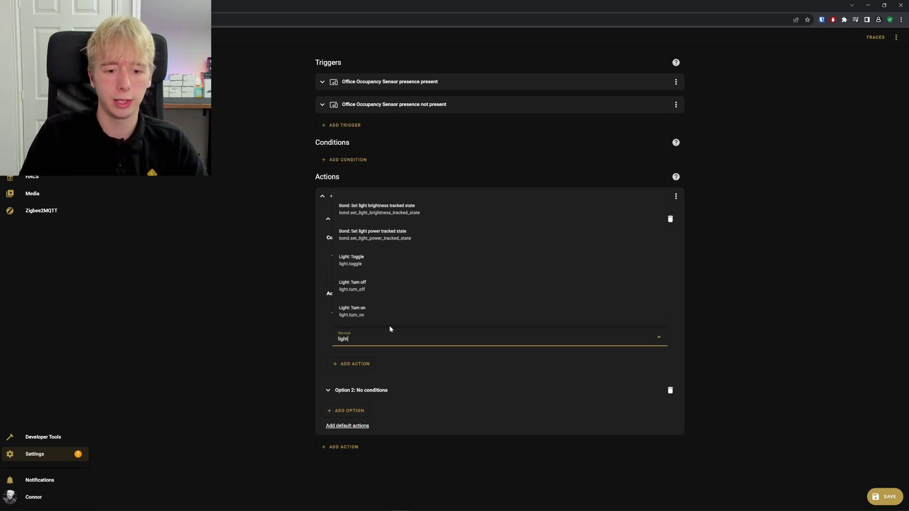
left_click(384, 312)
scroll(621, 339, "down", 1)
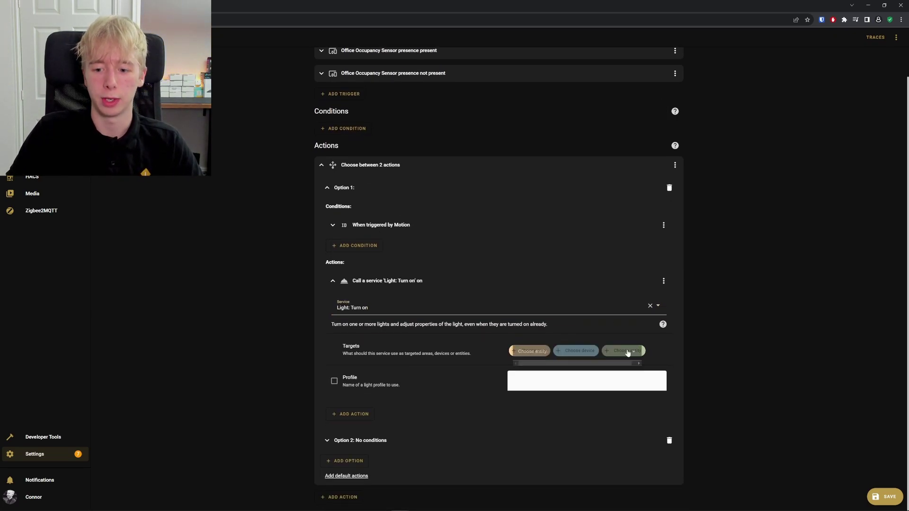
left_click(628, 353)
type("office")
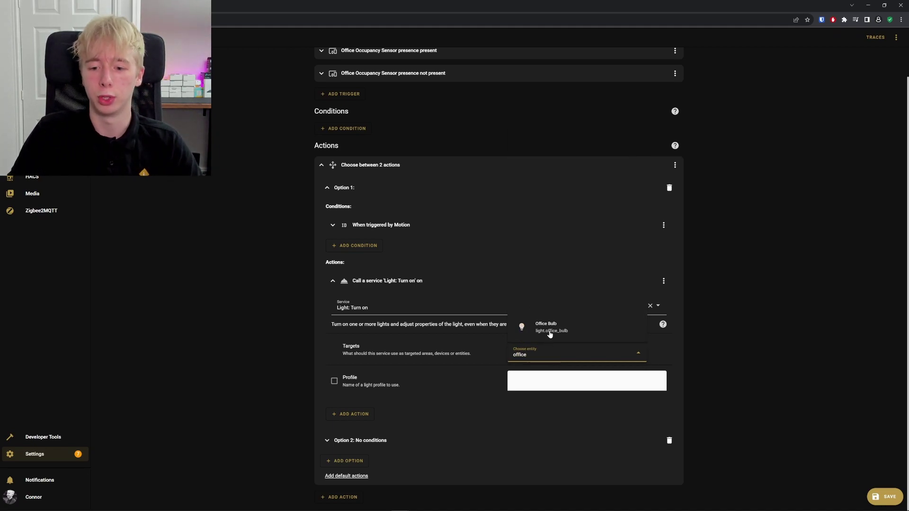
left_click(548, 329)
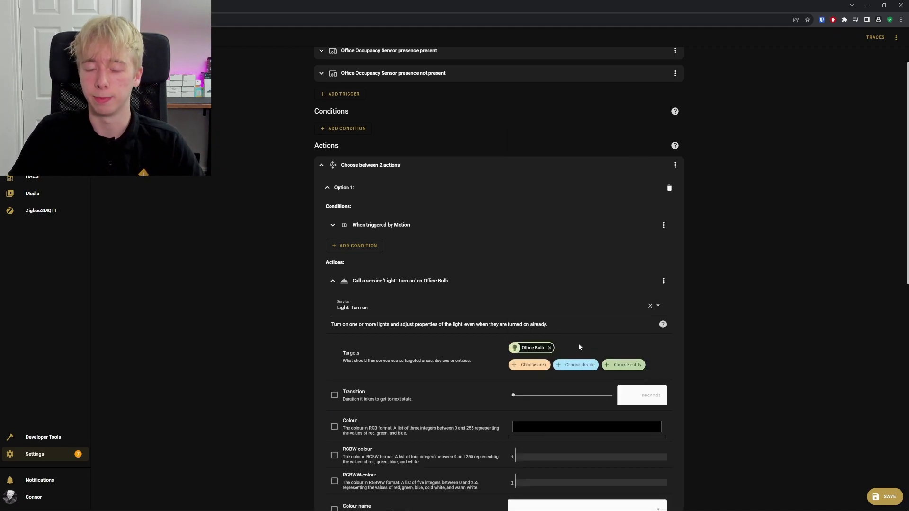
- Enable a 1-second transition, 2500 K colour temperature and 100% brightness for the bulb
scroll(579, 347, "down", 4)
left_click(334, 218)
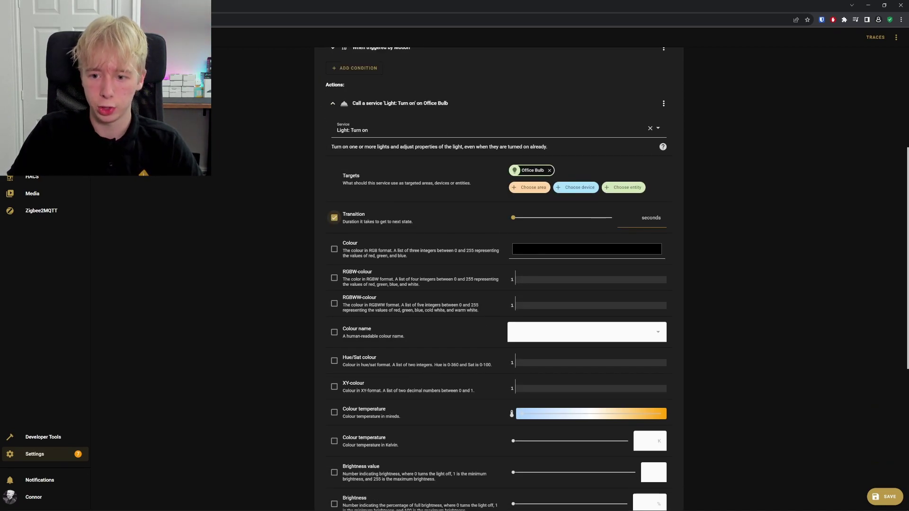
scroll(484, 273, "down", 3)
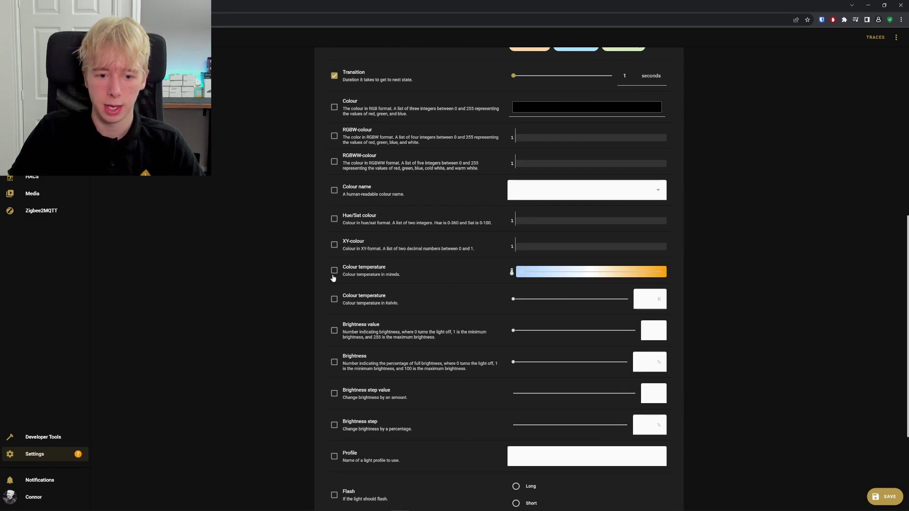
left_click(334, 299)
left_click(642, 300)
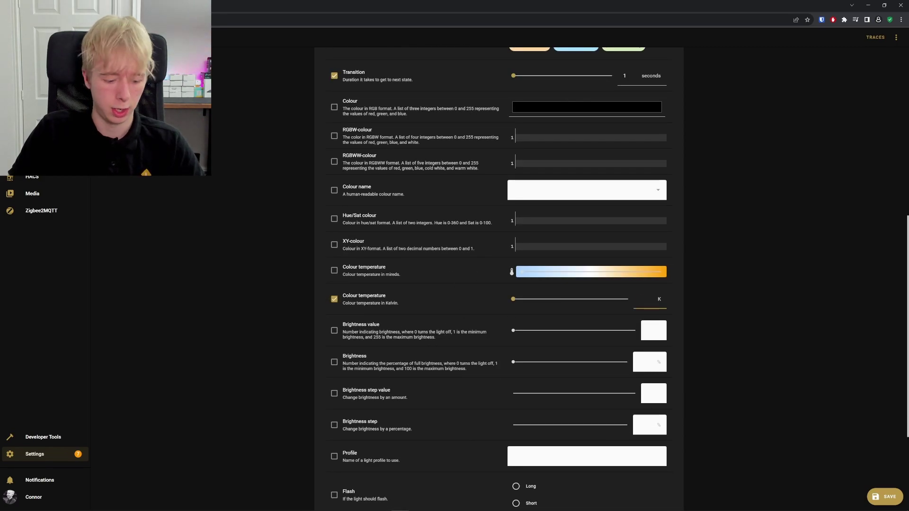
type("2500")
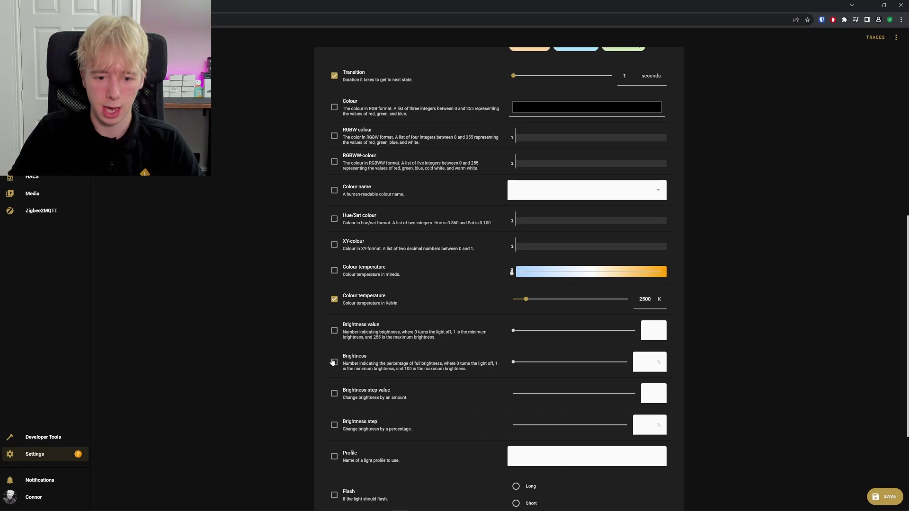
left_click(334, 362)
left_click_drag(512, 362, 761, 368)
scroll(761, 367, "up", 4)
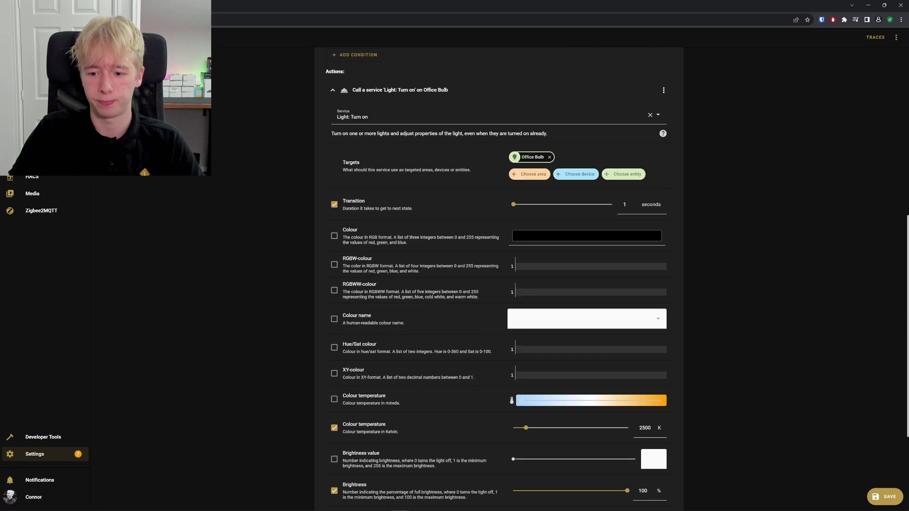
- Fold Option 1 away and give Option 2 a Triggered by NoMotion condition
left_click(383, 140)
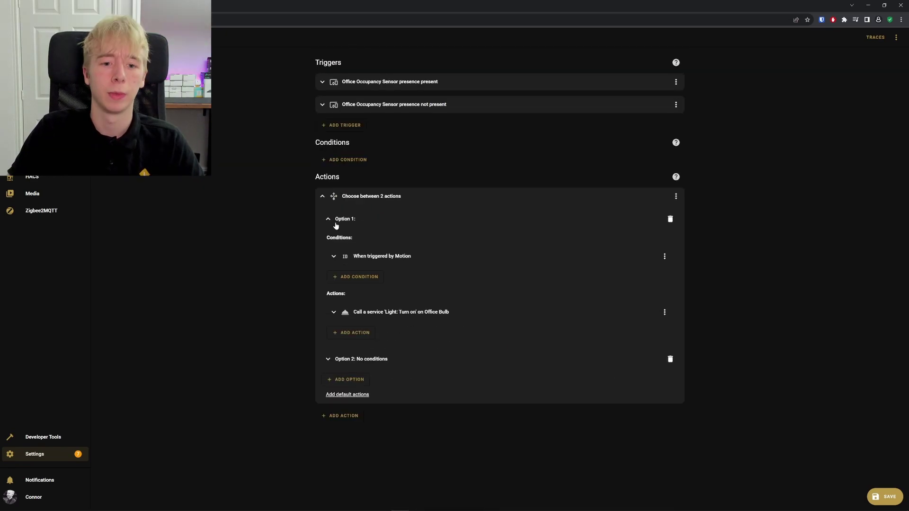
left_click(333, 219)
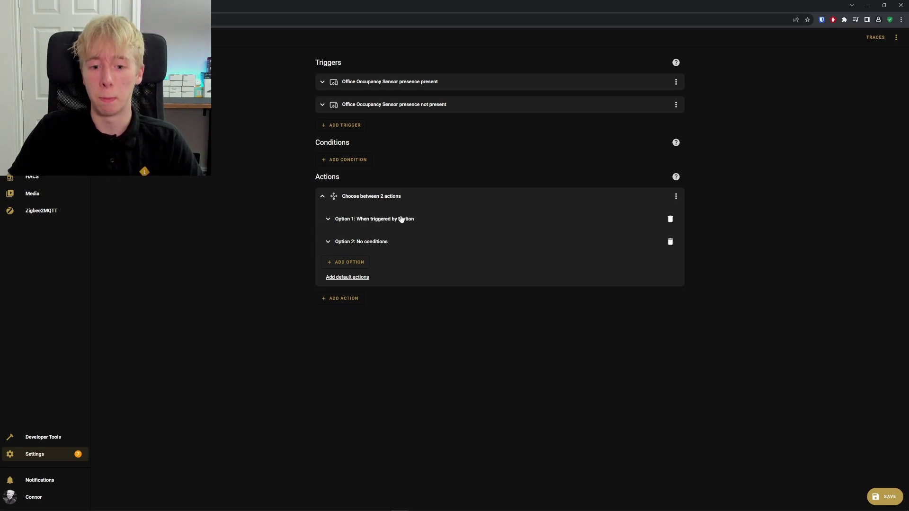
left_click(372, 240)
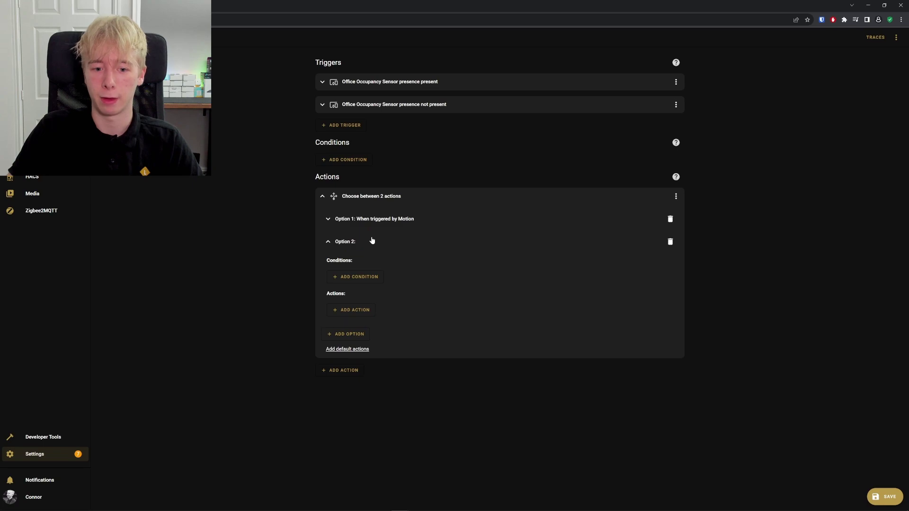
left_click(364, 278)
left_click(376, 448)
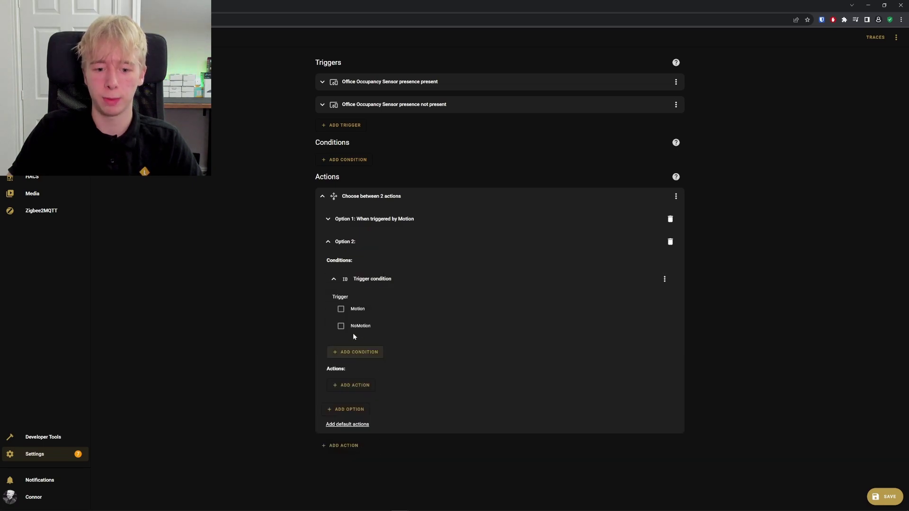
left_click(341, 326)
left_click(394, 280)
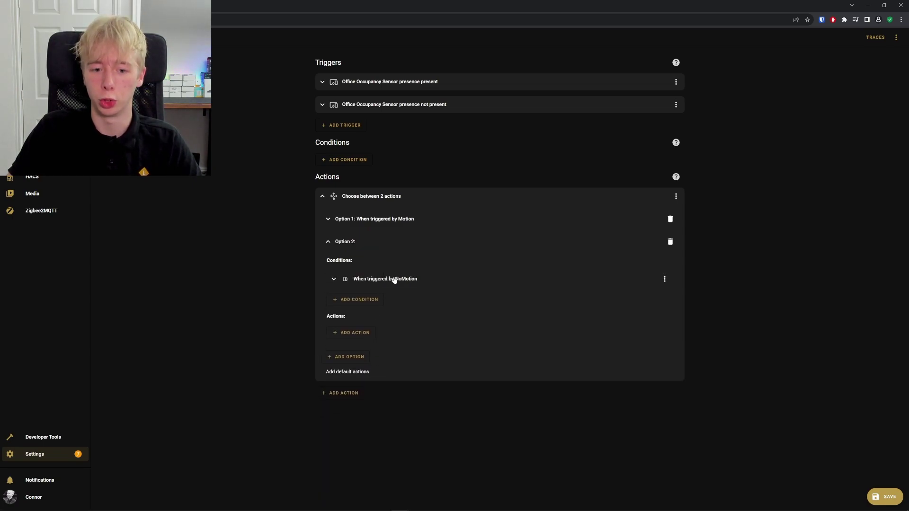
- Add a Light: Turn off service action to Option 2 targeting the Office Bulb
left_click(358, 335)
left_click(365, 77)
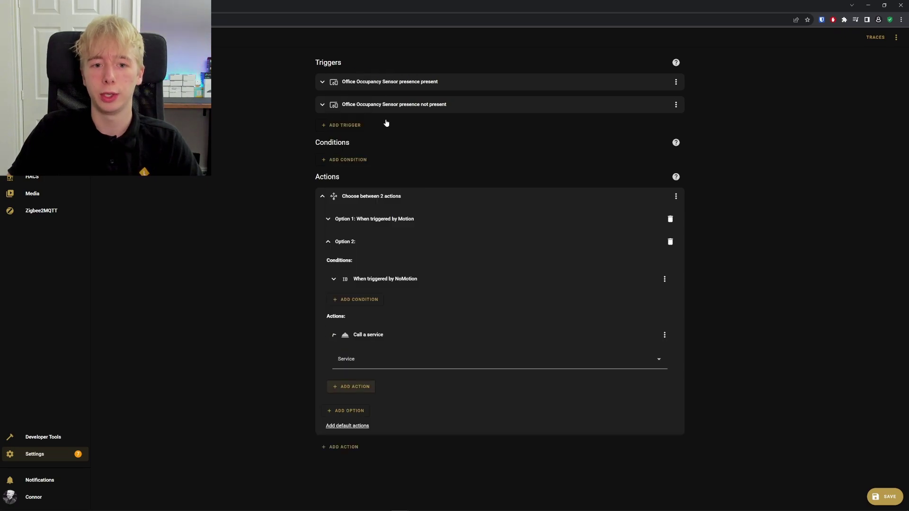
left_click(425, 359)
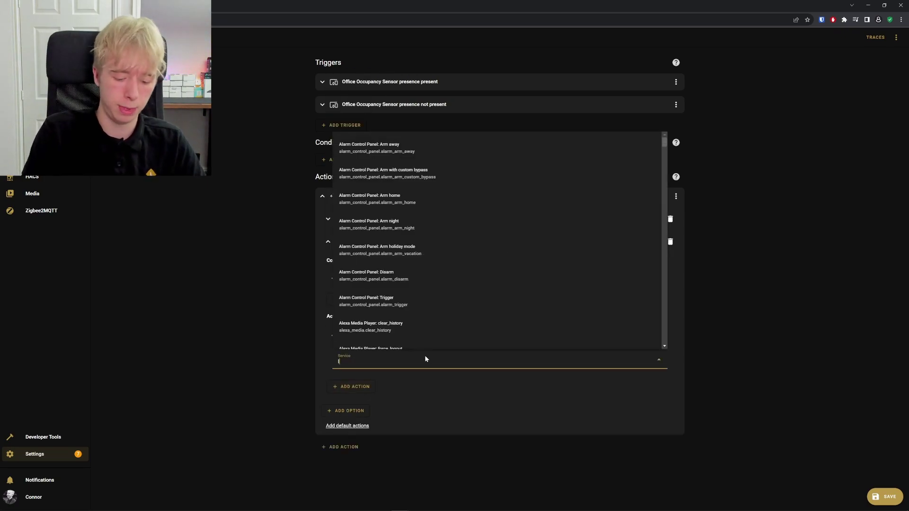
type("light")
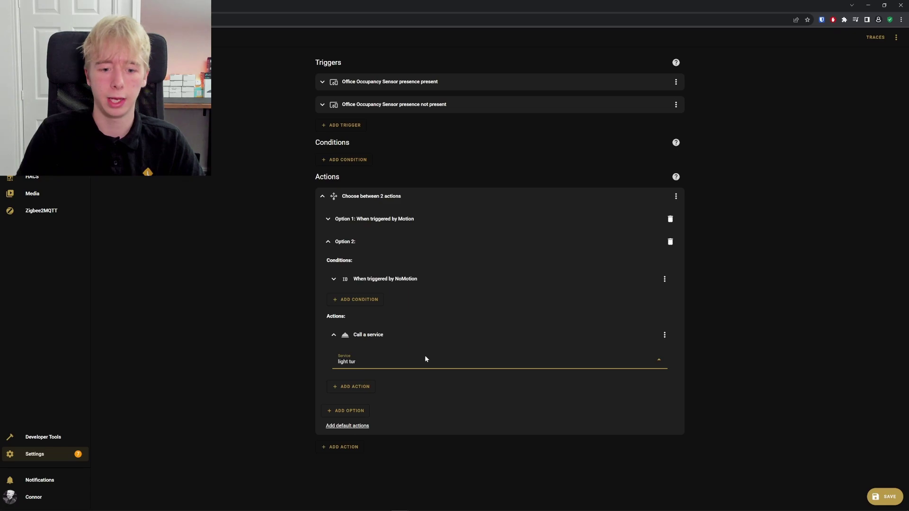
left_click(395, 463)
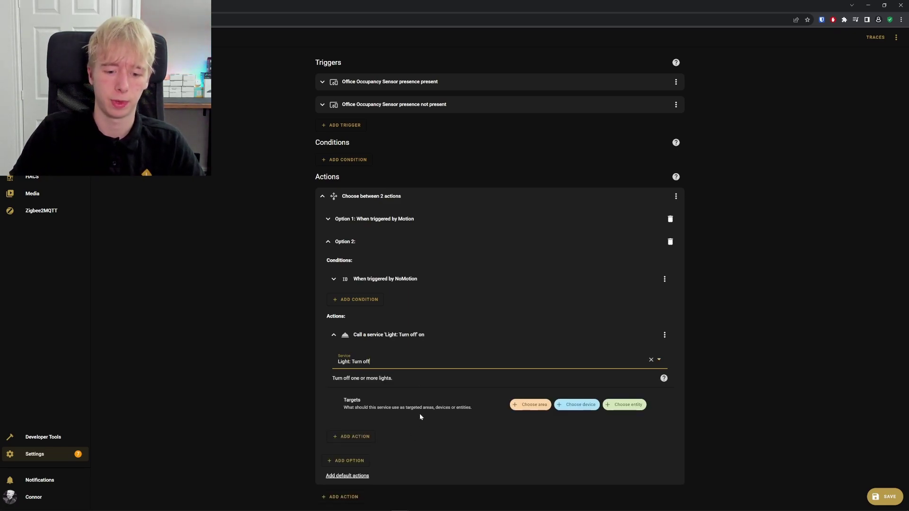
left_click(635, 406)
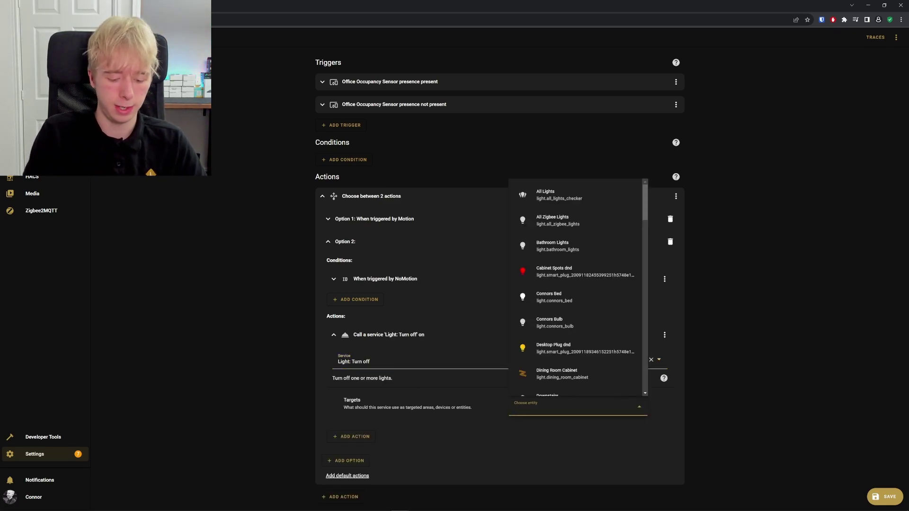
type("office")
left_click(568, 387)
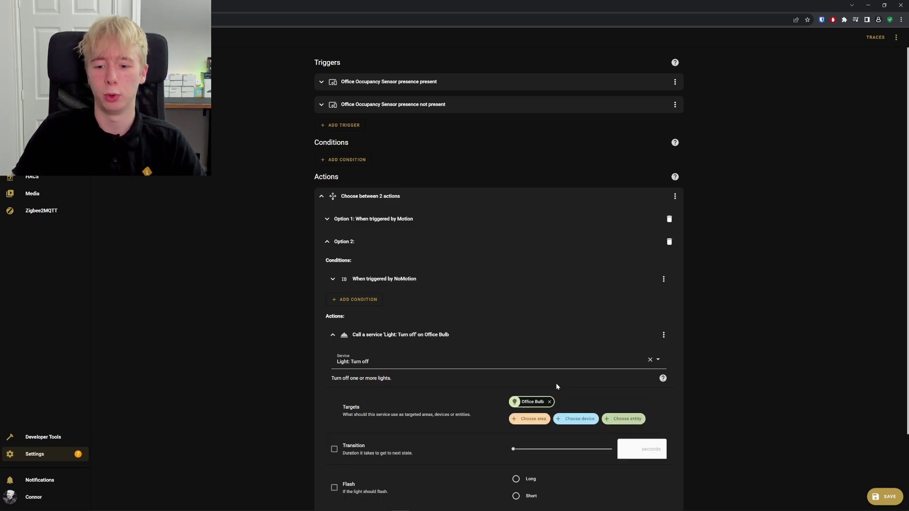
- Give the Office Bulb turn-off a 30-second transition
scroll(555, 374, "down", 2)
left_click(334, 358)
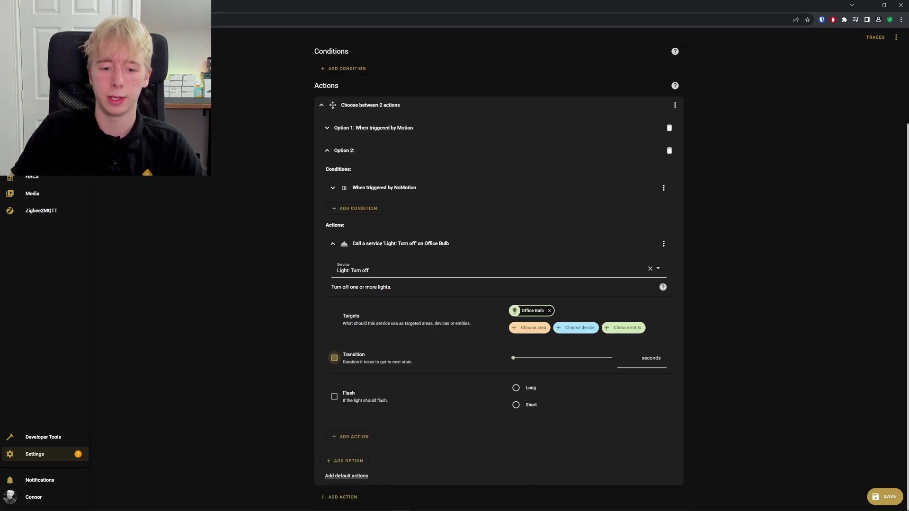
left_click(639, 358)
type("30")
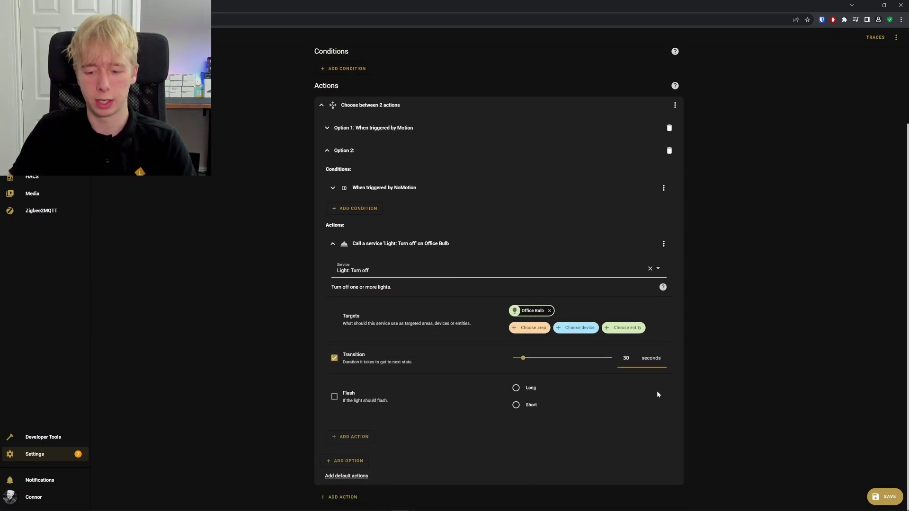
left_click(655, 424)
left_click(403, 249)
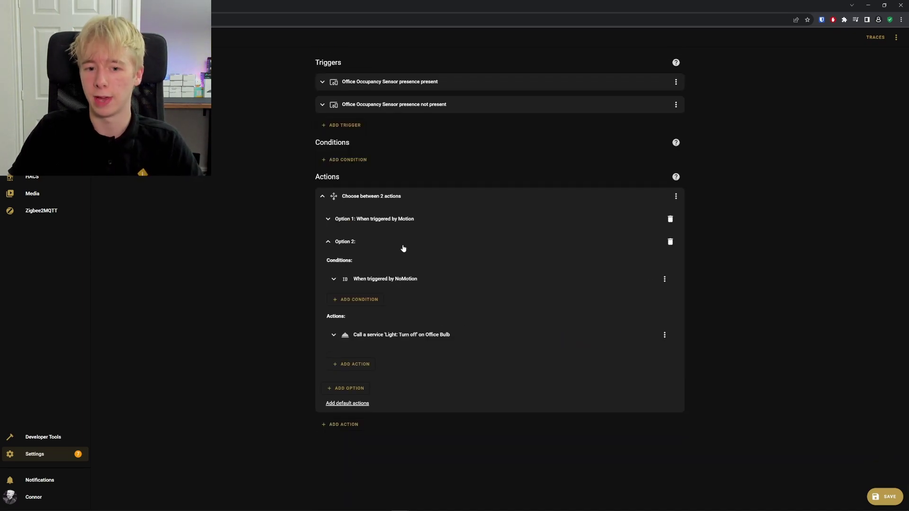
- Fold Option 2 and check both presence triggers carry the Motion and NoMotion IDs, then collapse them
left_click(398, 242)
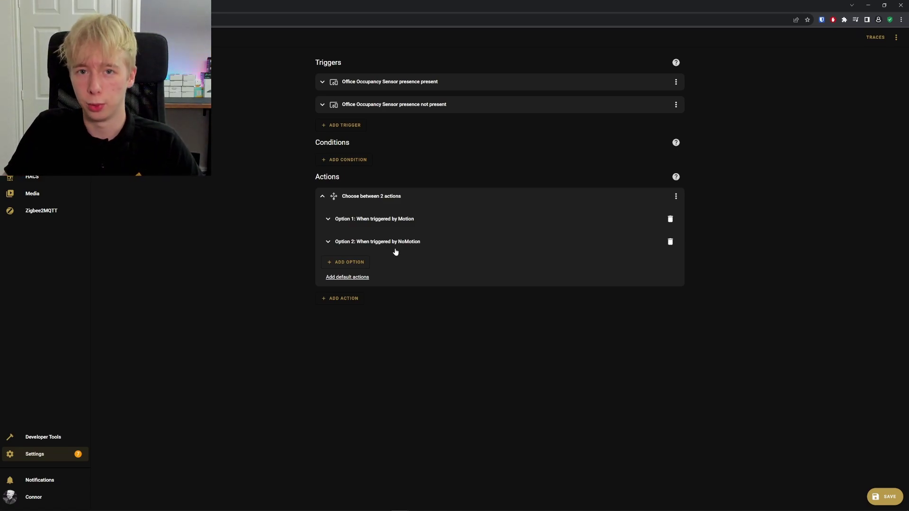
left_click(386, 86)
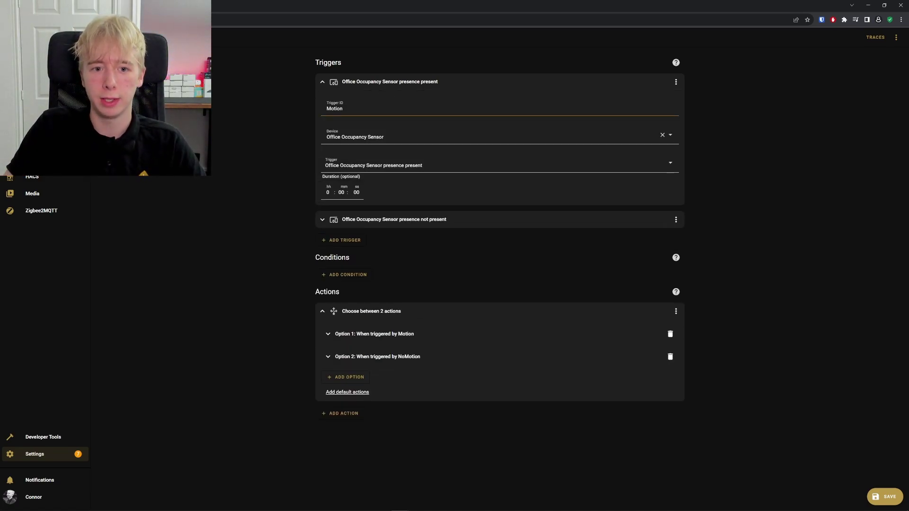
left_click(384, 223)
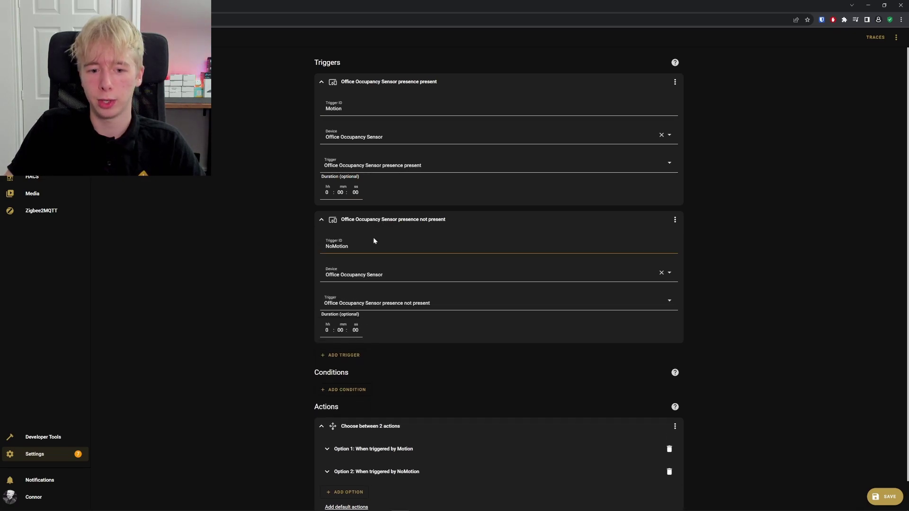
left_click(374, 219)
left_click(343, 81)
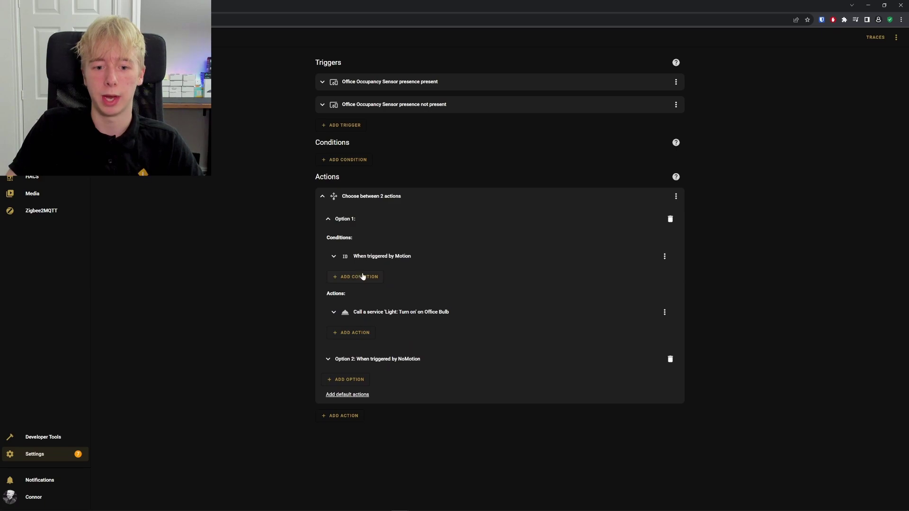
- Add an Office Occupancy Sensor device condition to Option 1 requiring illuminance below 25 lx
left_click(363, 277)
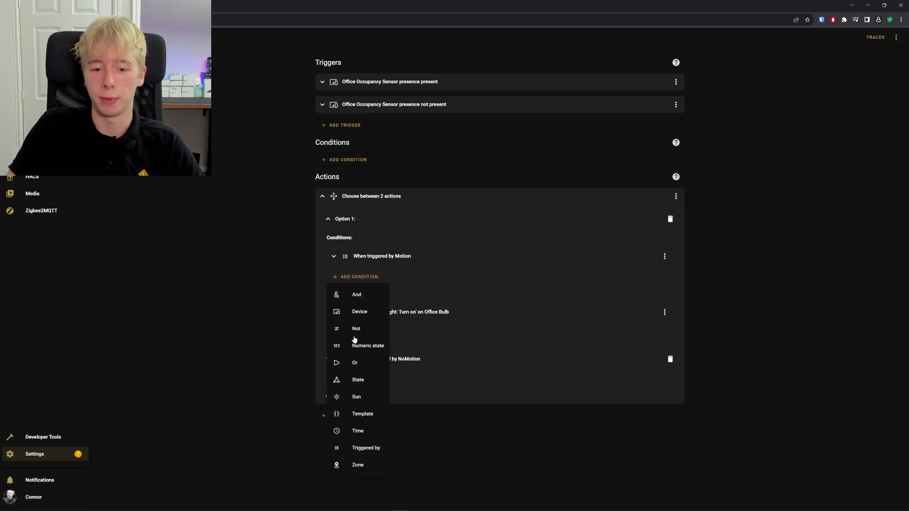
left_click(359, 312)
left_click(359, 306)
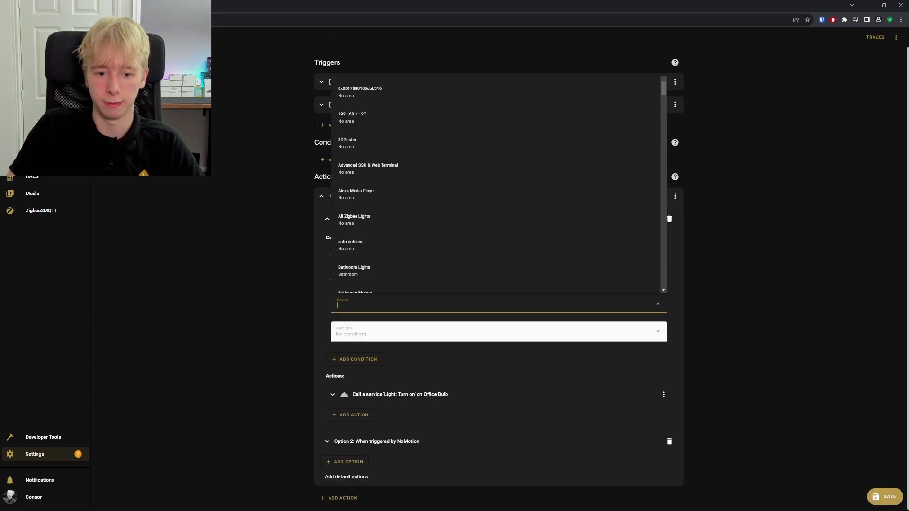
type("office")
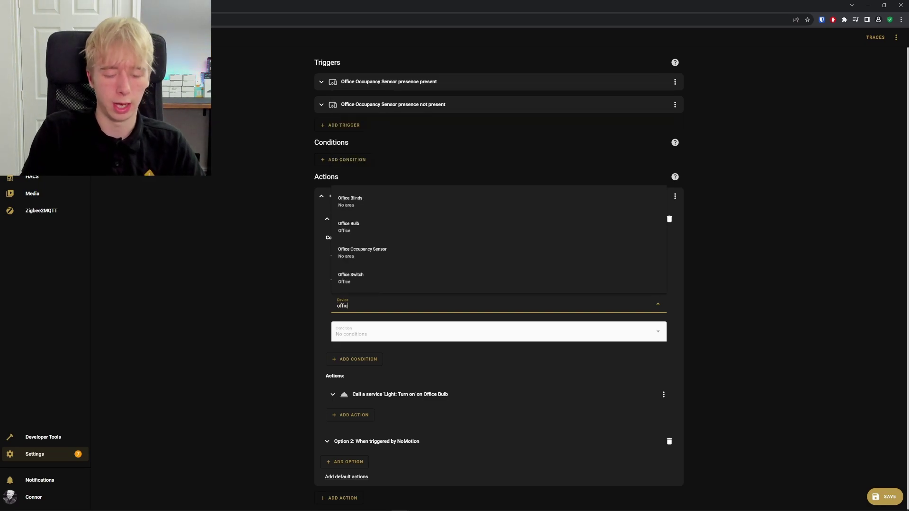
left_click(376, 256)
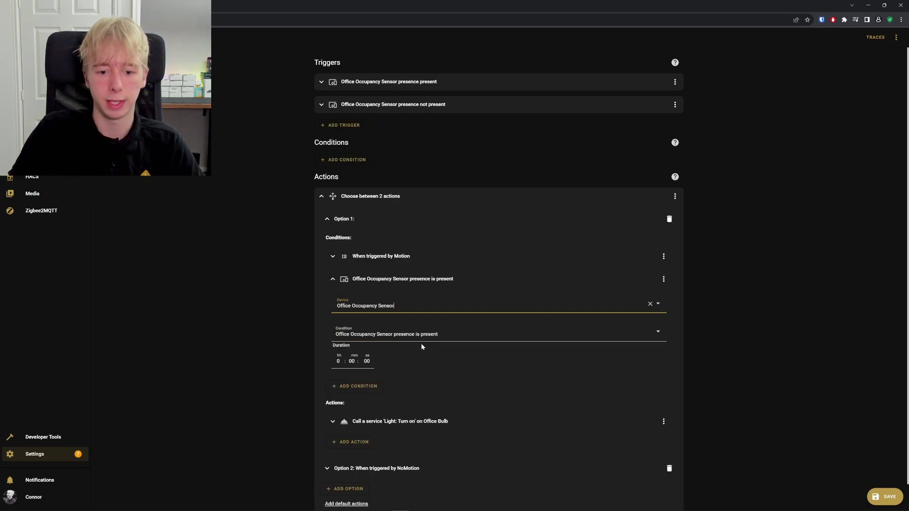
left_click(417, 337)
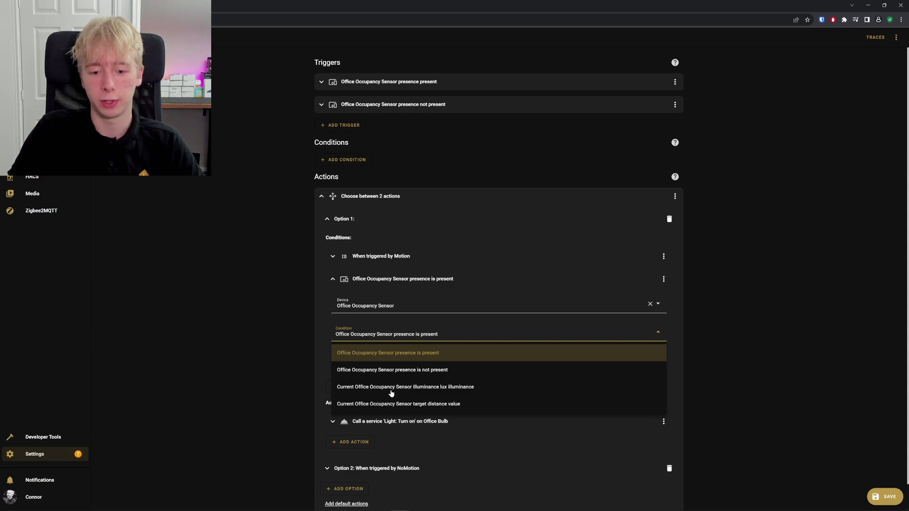
left_click(430, 387)
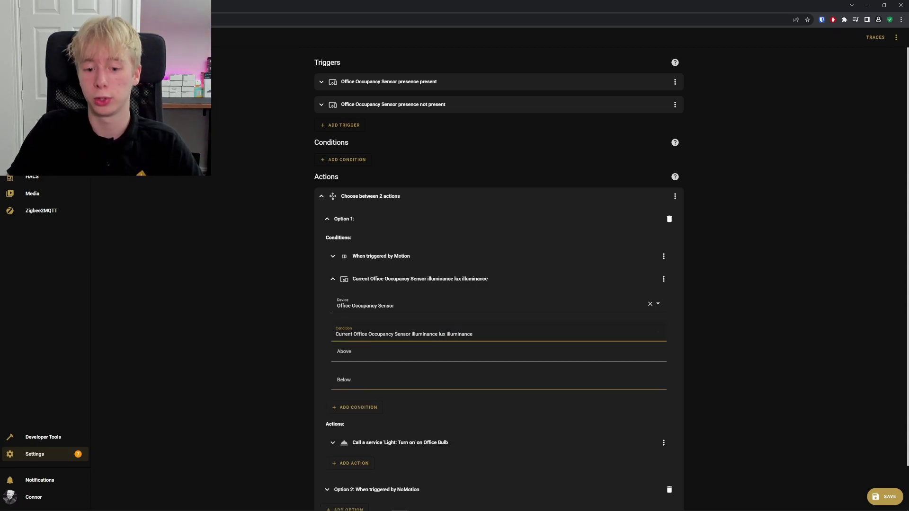
scroll(353, 341, "down", 1)
left_click(352, 333)
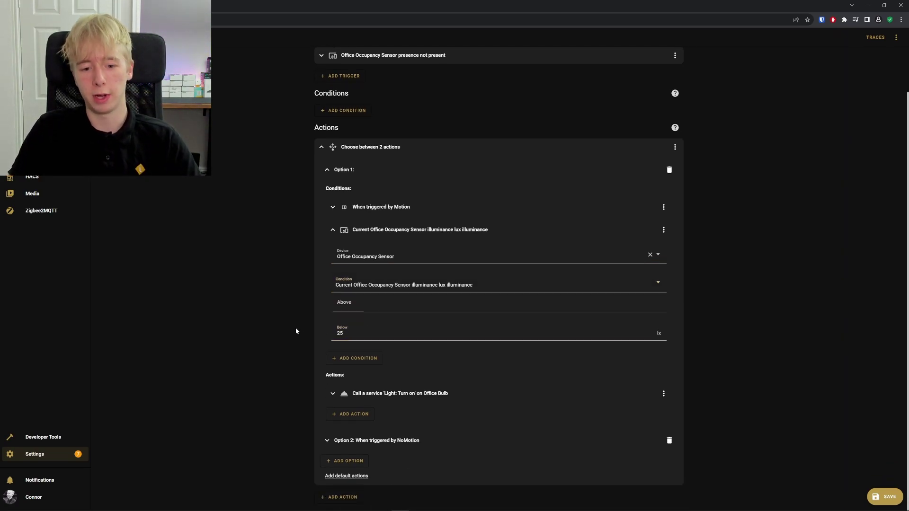
left_click(356, 231)
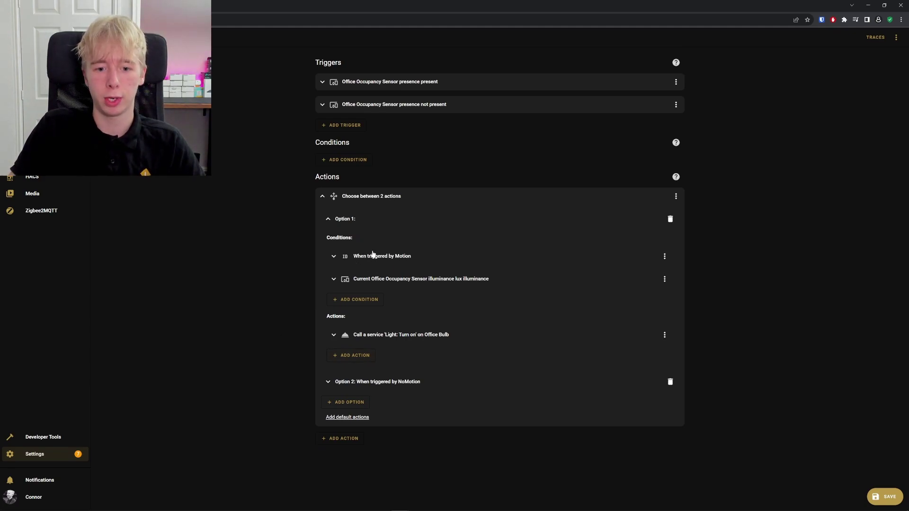
left_click(402, 281)
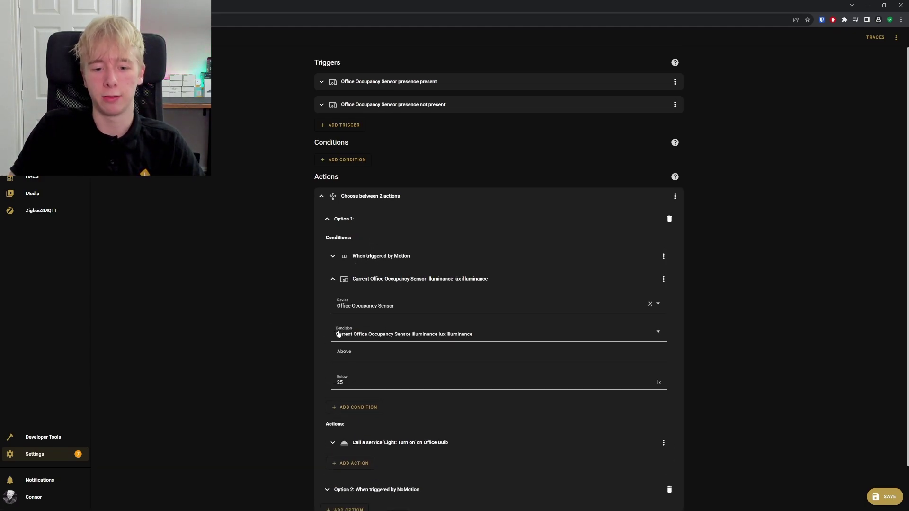
- Collapse the illuminance below 25 lx condition into its summary line
left_click(368, 278)
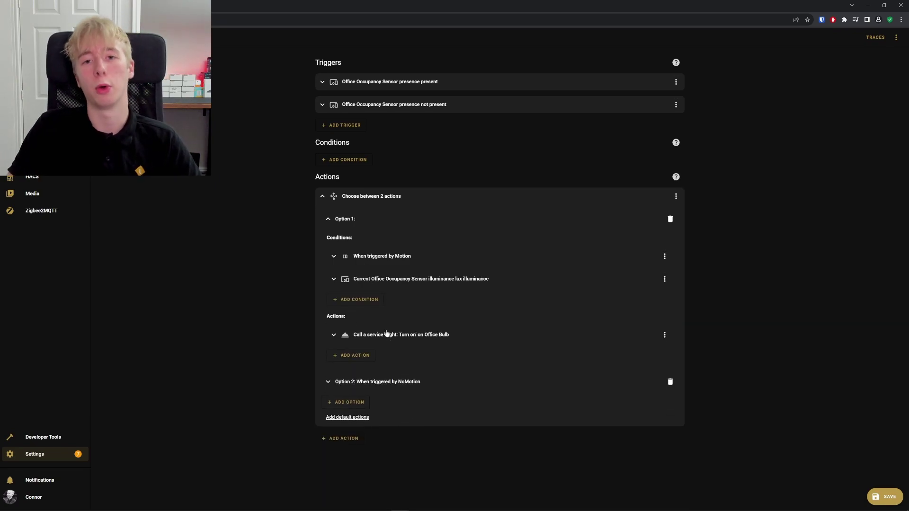